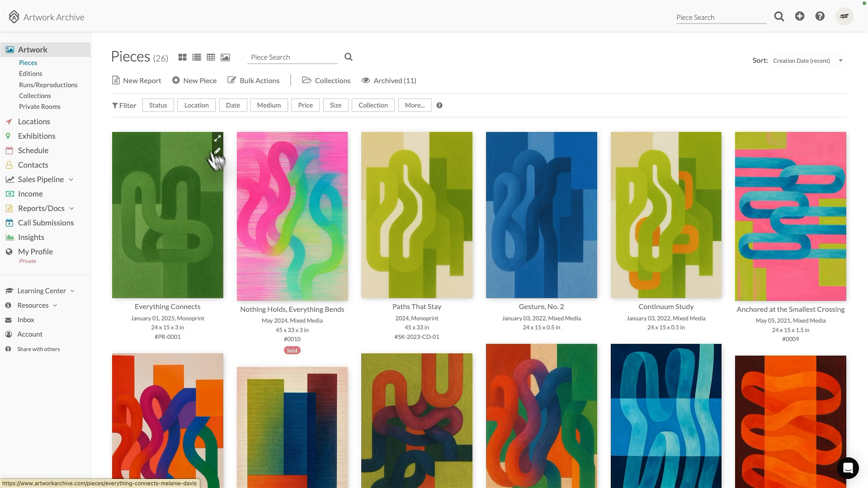
{"action": "left_click", "coordinate": [259, 82]}
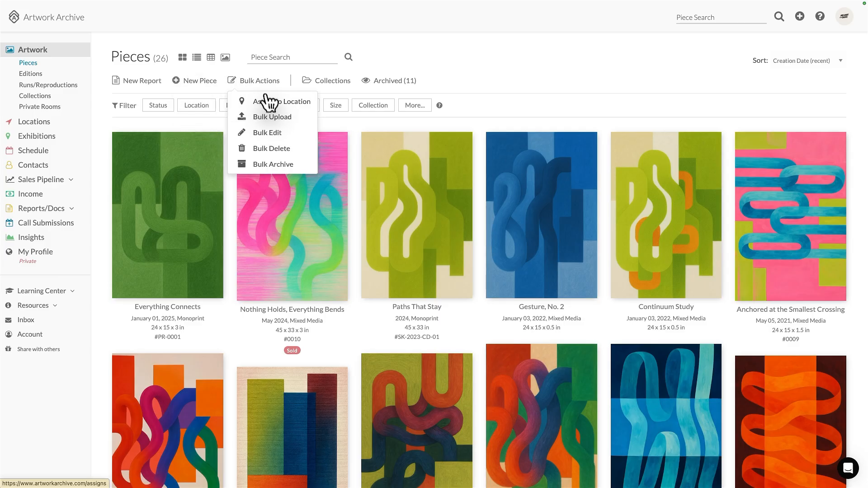
{"action": "left_click", "coordinate": [257, 86]}
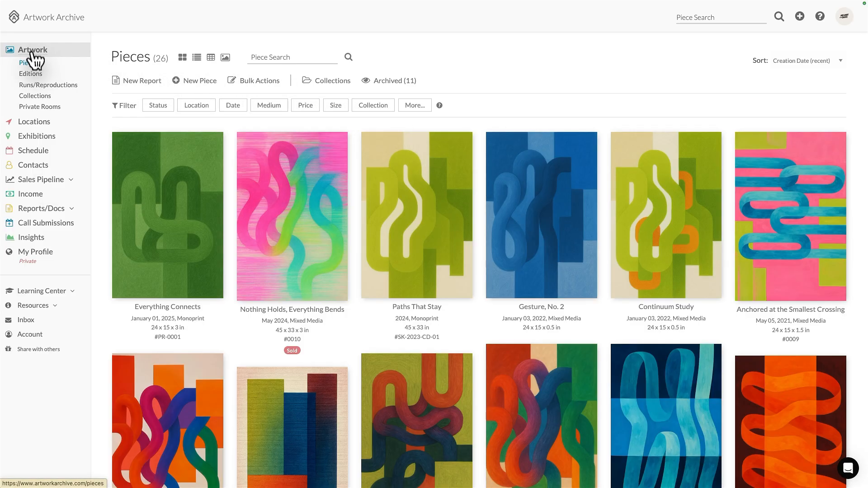
Open the profile page and review its profile information.
{"action": "left_click", "coordinate": [36, 253]}
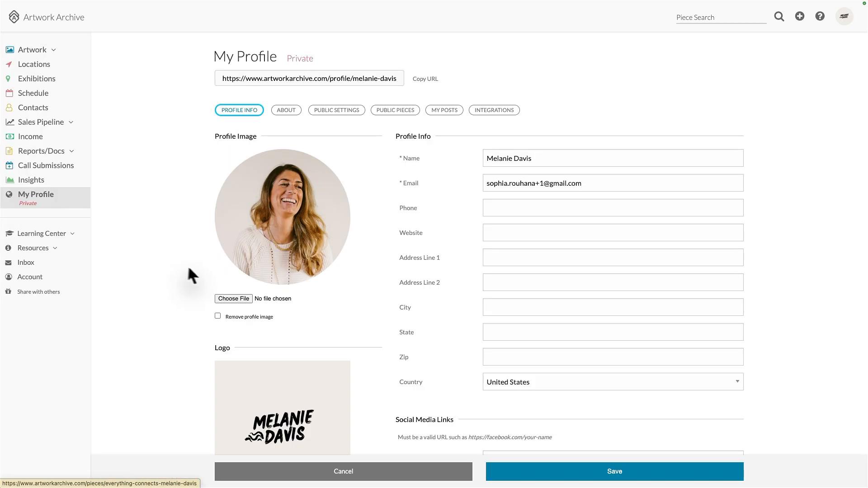
{"action": "scroll", "coordinate": [244, 304], "scroll_direction": "down", "scroll_amount": 10}
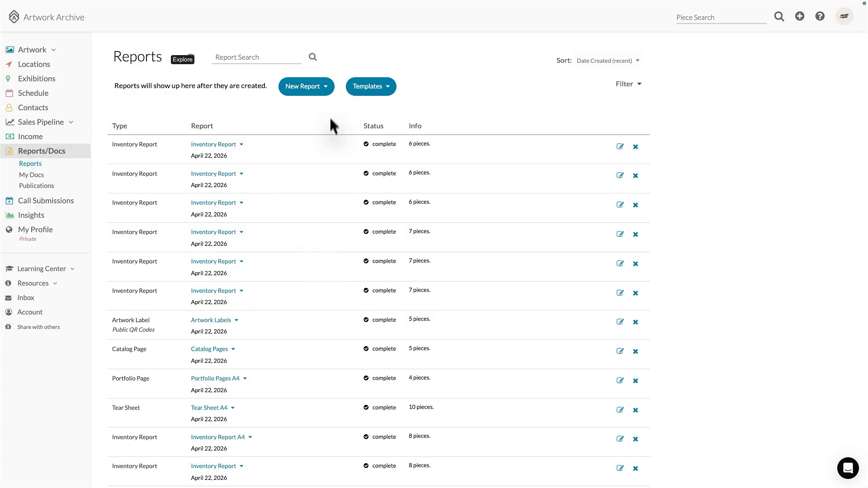
Examine the report types offered for new reports in the reports section and for the artwork pieces.
{"action": "left_click", "coordinate": [321, 89]}
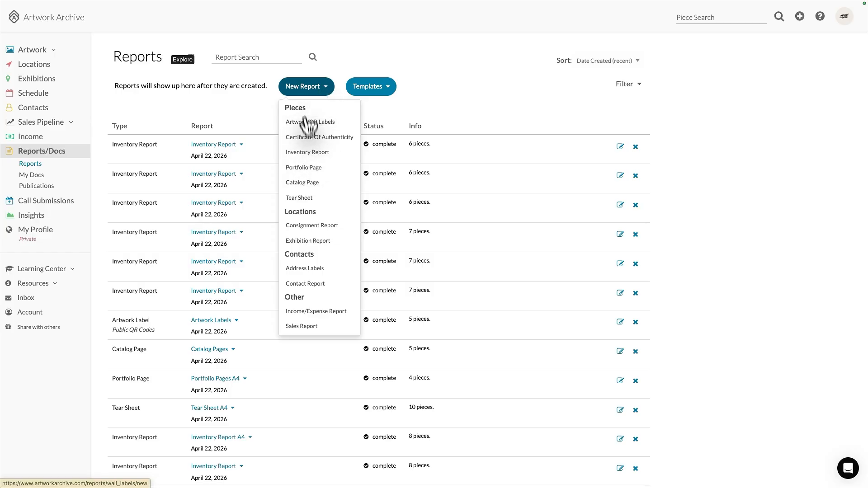
{"action": "left_click", "coordinate": [30, 51]}
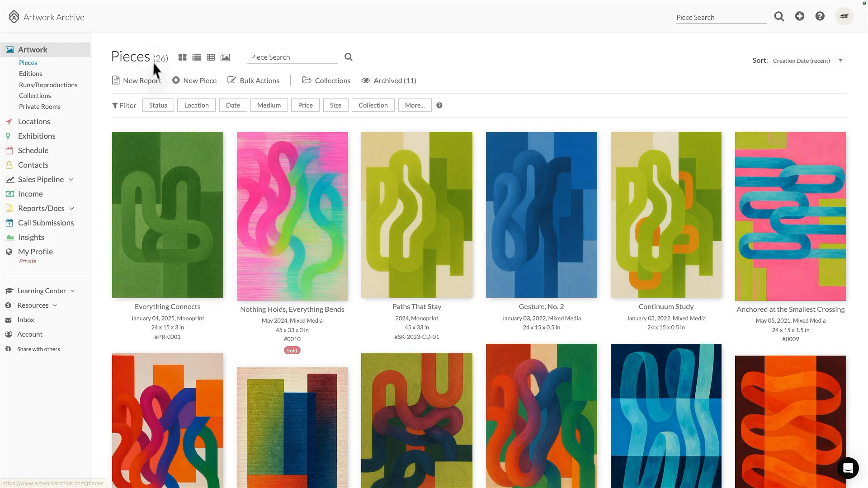
{"action": "left_click", "coordinate": [143, 83]}
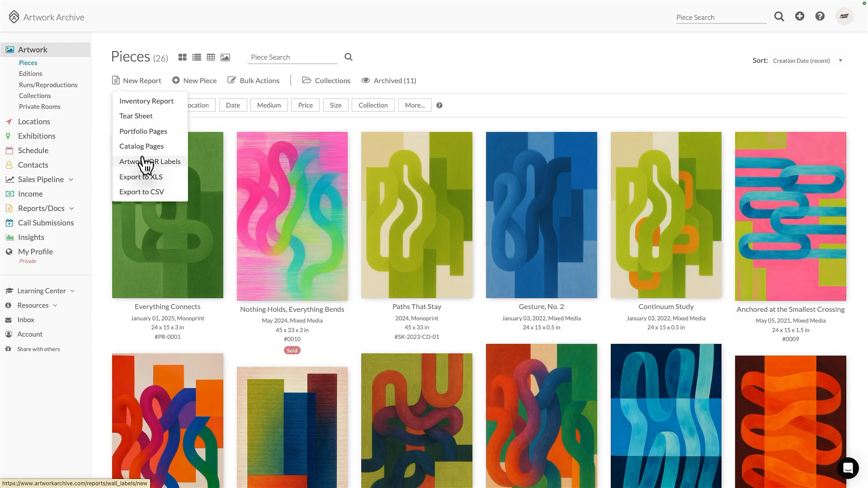
{"action": "left_click", "coordinate": [146, 179]}
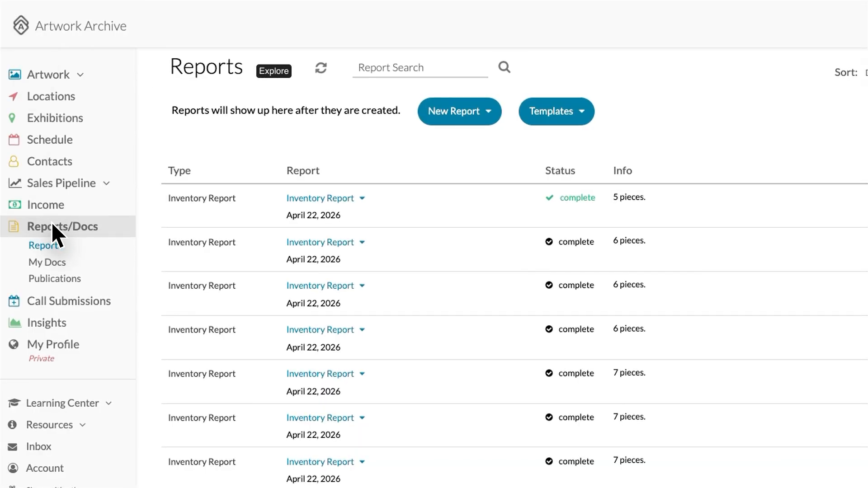
Start a new inventory report from the reports section.
{"action": "left_click", "coordinate": [45, 242]}
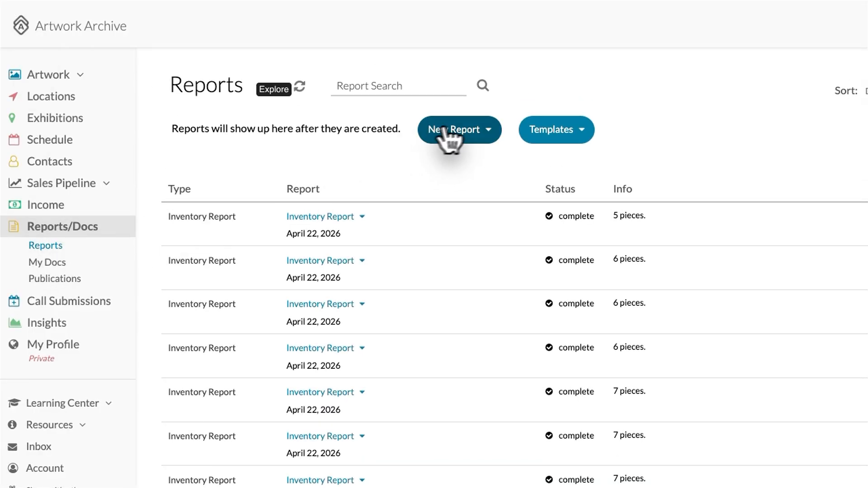
{"action": "left_click", "coordinate": [480, 132]}
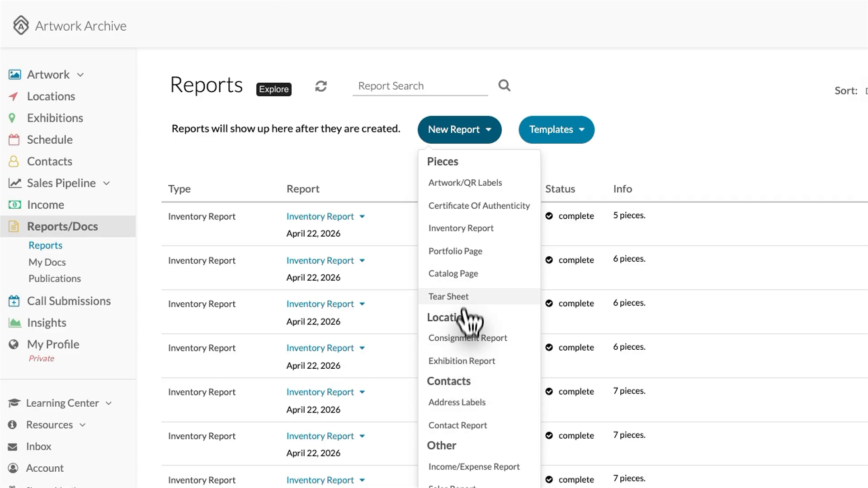
{"action": "left_click", "coordinate": [460, 229]}
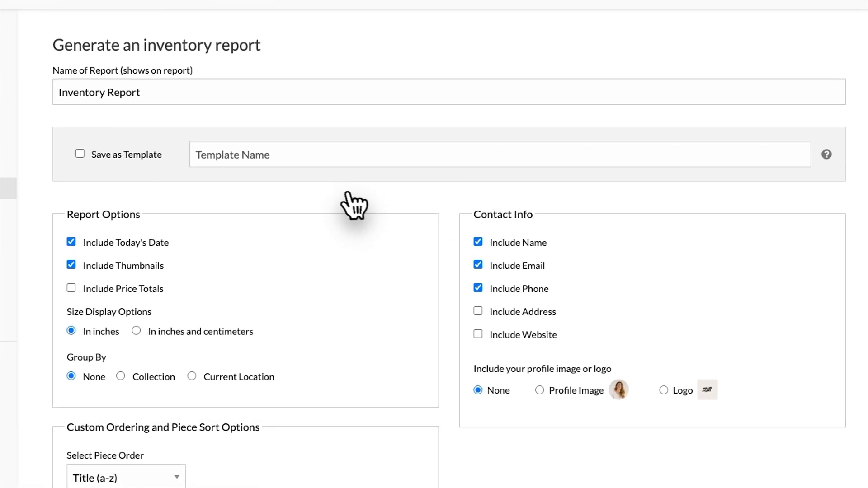
Name the report "My First Inventory Report".
{"action": "left_click", "coordinate": [42, 86]}
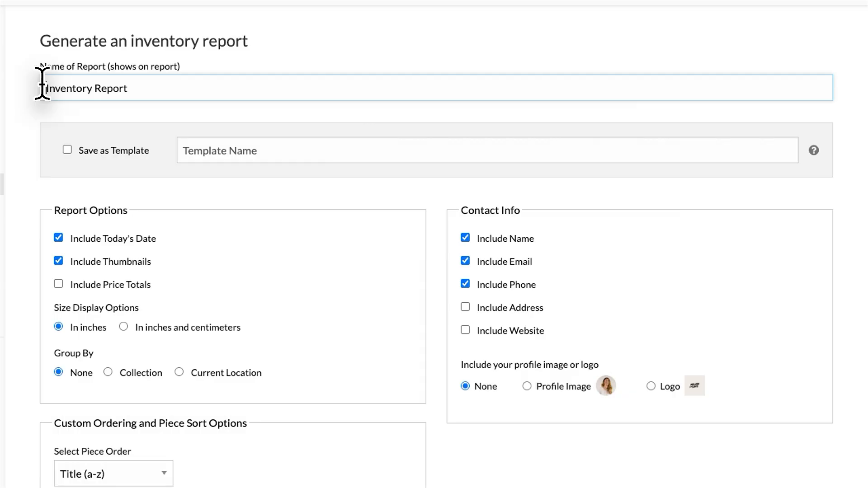
{"action": "type", "text": "My First"}
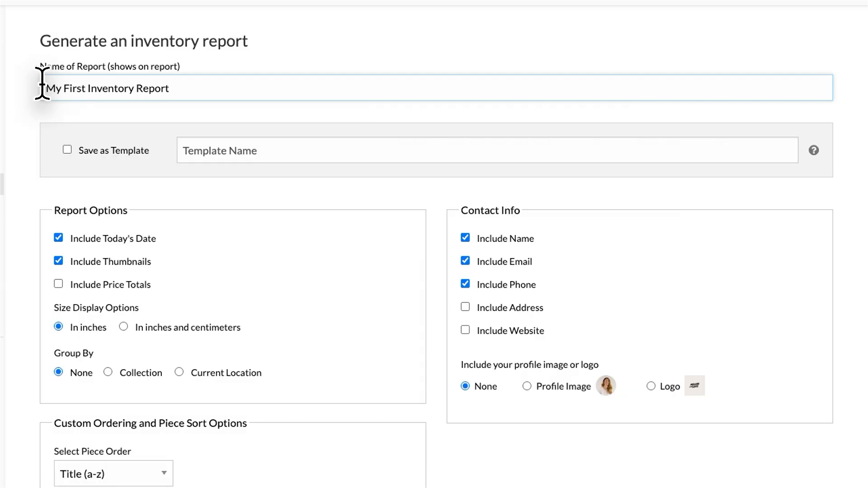
{"action": "left_click", "coordinate": [128, 104]}
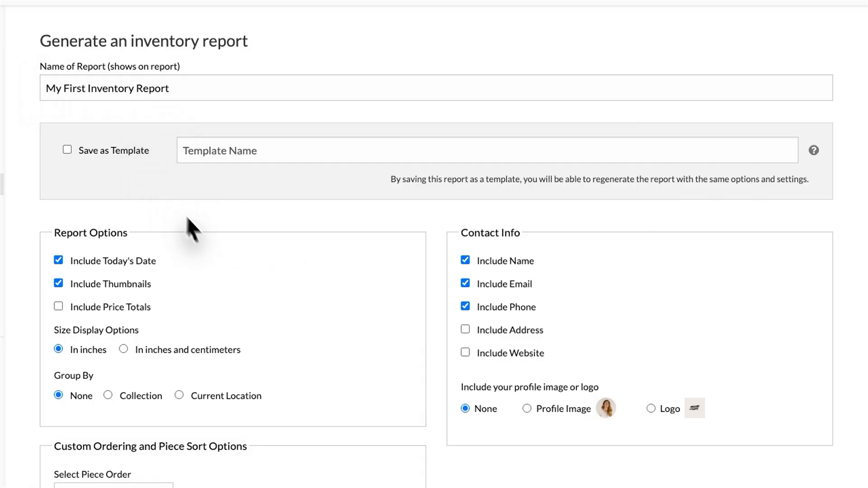
Add Description, Framed Size and Signature Info to the report's data options and exclude Location.
{"action": "scroll", "coordinate": [269, 300], "scroll_direction": "down", "scroll_amount": 8}
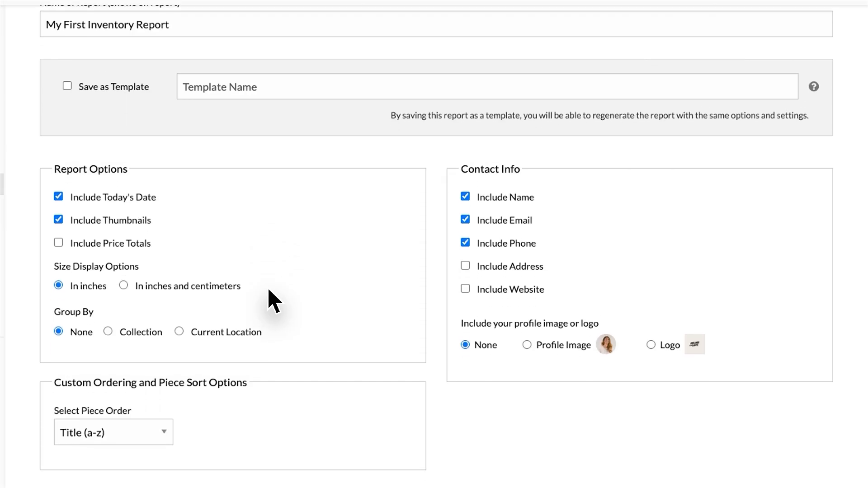
{"action": "scroll", "coordinate": [268, 301], "scroll_direction": "down", "scroll_amount": 7}
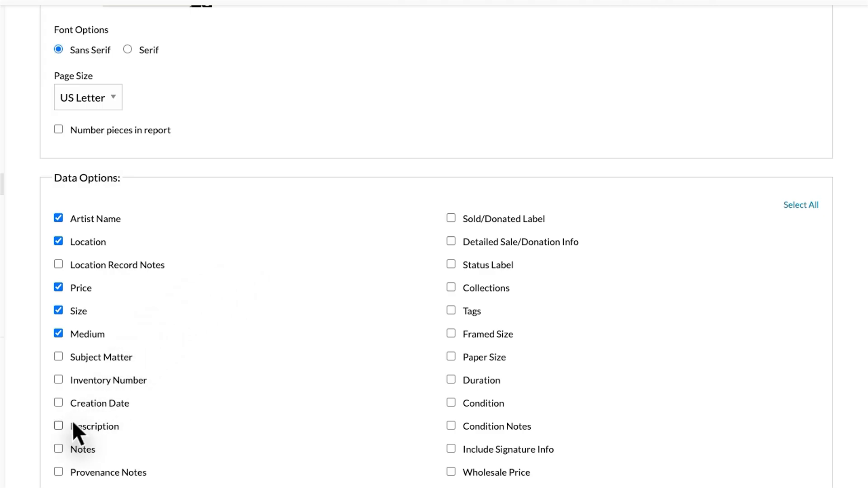
{"action": "left_click", "coordinate": [58, 425]}
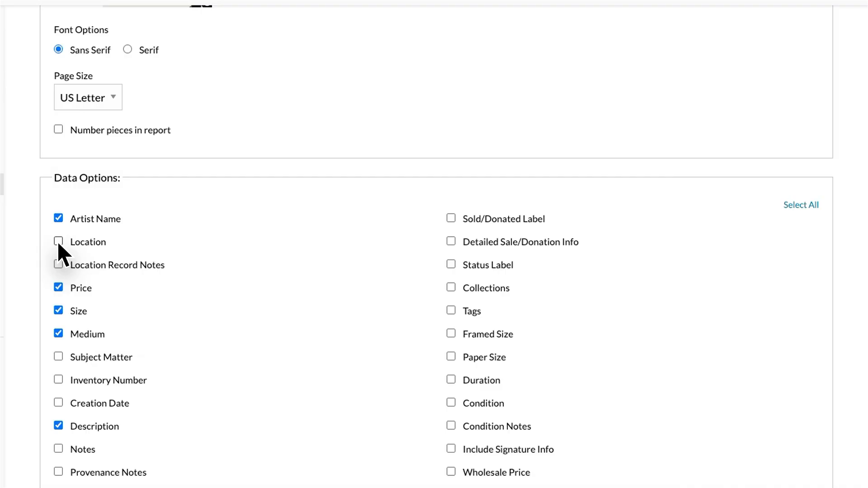
{"action": "left_click", "coordinate": [450, 333]}
{"action": "left_click", "coordinate": [451, 449]}
Filter the pieces selectable for the report to the status Available.
{"action": "scroll", "coordinate": [376, 456], "scroll_direction": "down", "scroll_amount": 15}
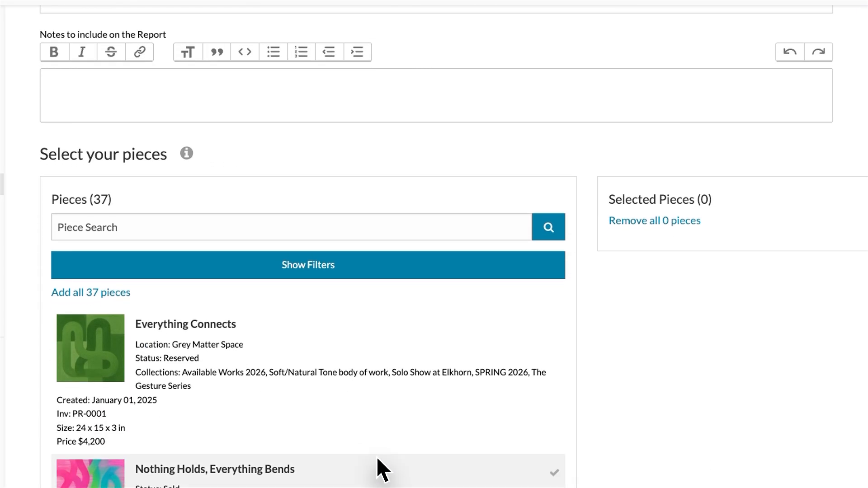
{"action": "scroll", "coordinate": [376, 456], "scroll_direction": "down", "scroll_amount": 3}
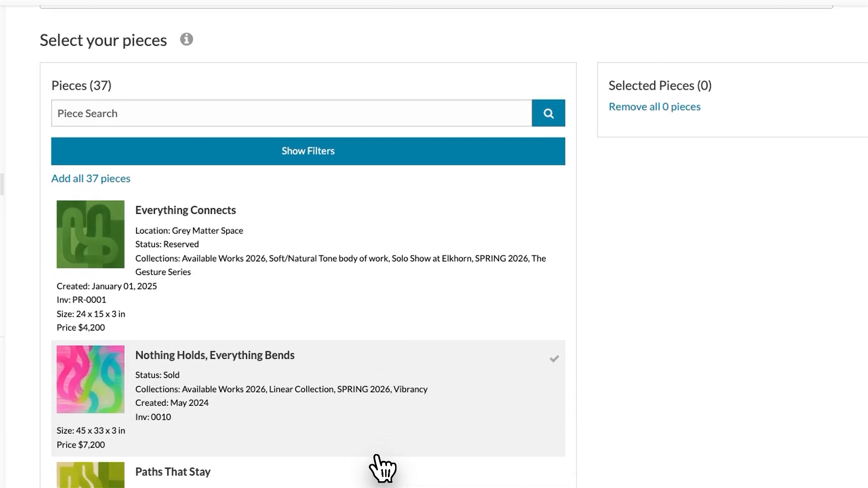
{"action": "scroll", "coordinate": [382, 468], "scroll_direction": "down", "scroll_amount": 1}
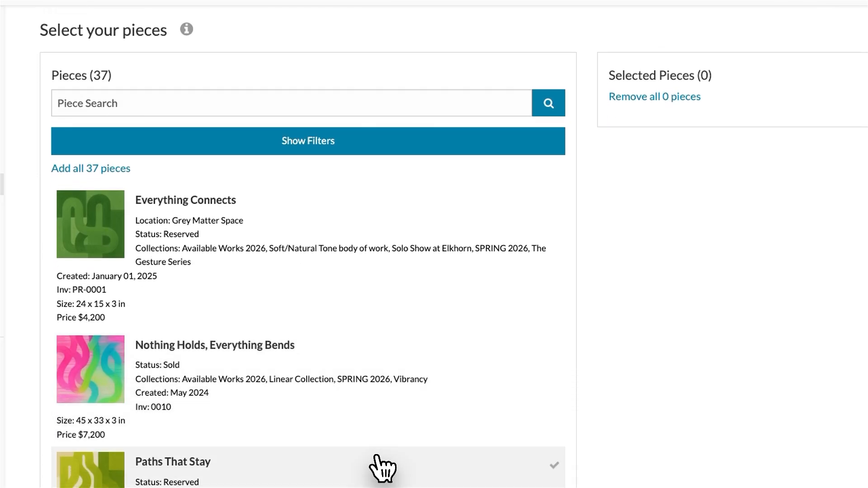
{"action": "left_click", "coordinate": [281, 139]}
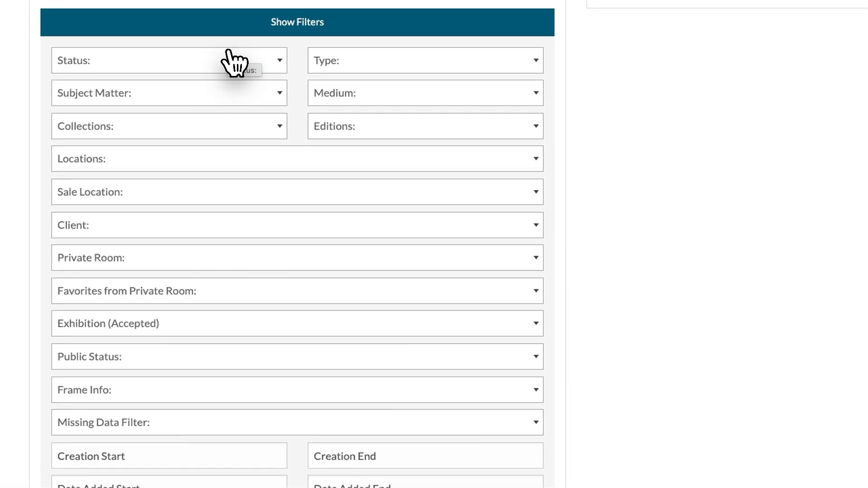
{"action": "left_click", "coordinate": [149, 64]}
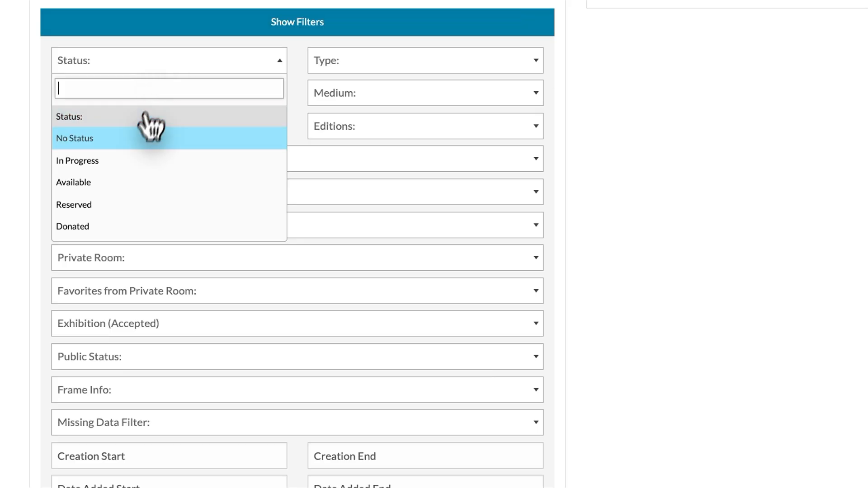
{"action": "left_click", "coordinate": [123, 178]}
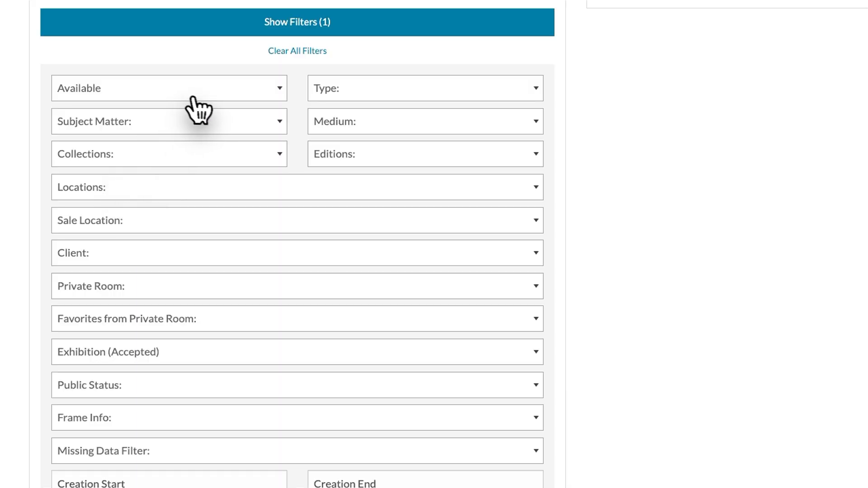
{"action": "left_click", "coordinate": [208, 161]}
Add "Anchored at the Smallest Crossing" and all the remaining filtered pieces to the report.
{"action": "scroll", "coordinate": [349, 229], "scroll_direction": "down", "scroll_amount": 12}
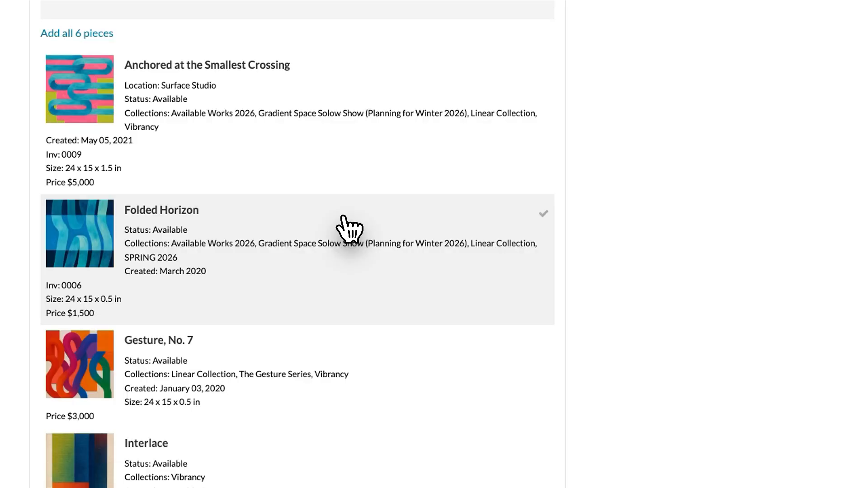
{"action": "left_click", "coordinate": [465, 176]}
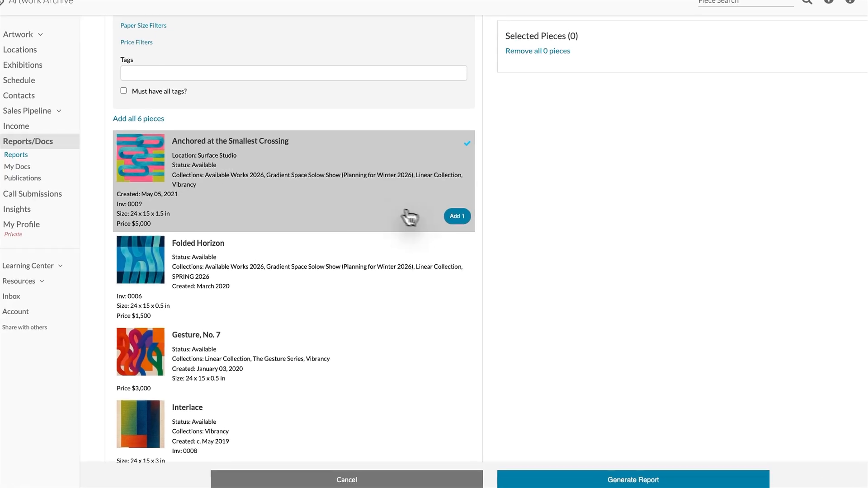
{"action": "left_click", "coordinate": [457, 216]}
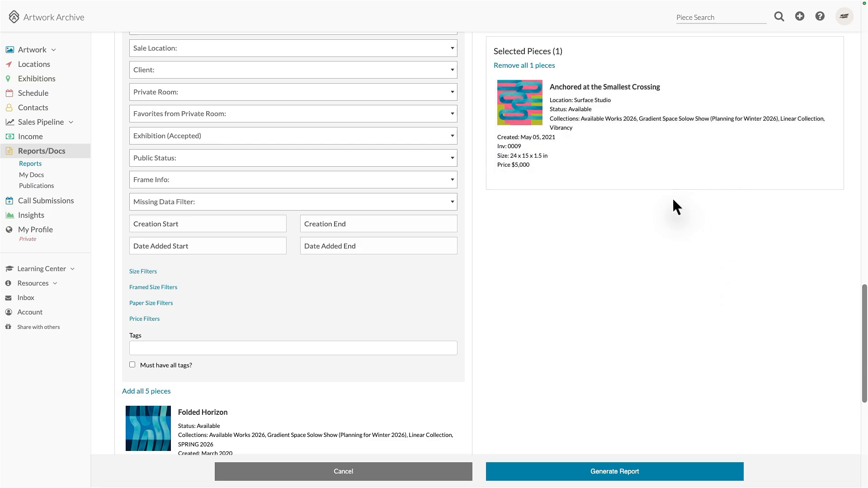
{"action": "left_click", "coordinate": [153, 391]}
Remove the piece "Interlace" from the report's selected pieces and add it back.
{"action": "scroll", "coordinate": [151, 402], "scroll_direction": "down", "scroll_amount": 8}
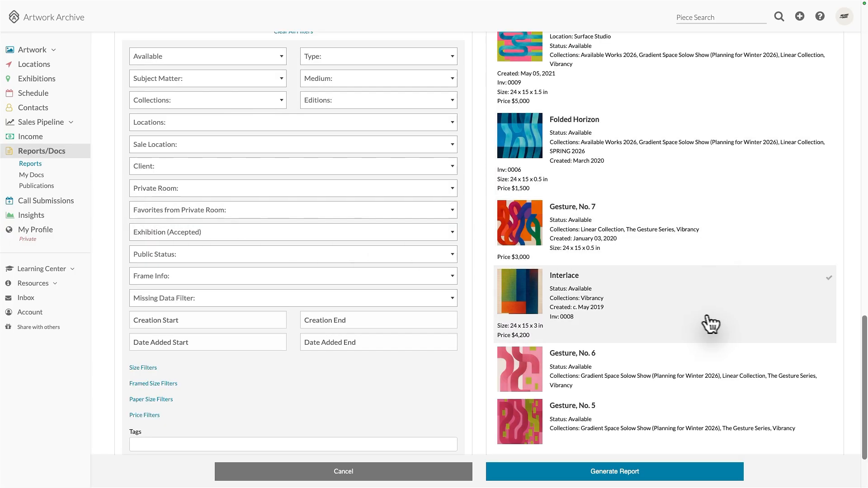
{"action": "mouse_move", "coordinate": [775, 330]}
{"action": "left_click", "coordinate": [819, 332]}
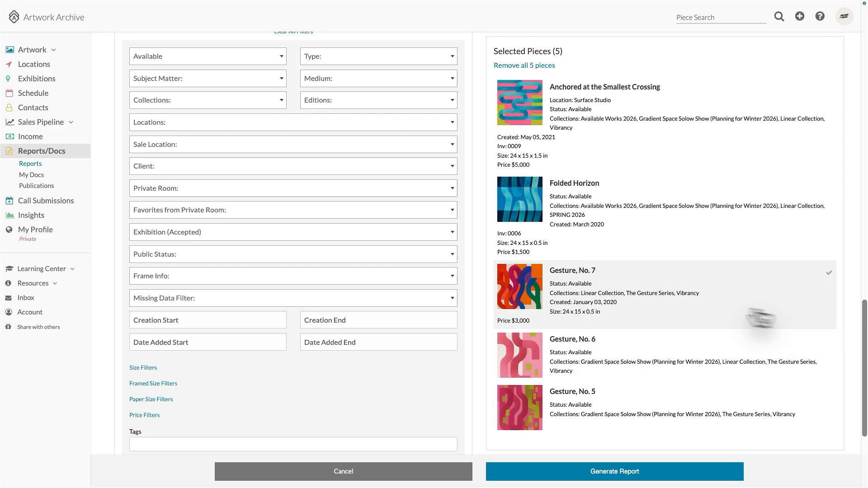
{"action": "scroll", "coordinate": [372, 343], "scroll_direction": "down", "scroll_amount": 4}
{"action": "mouse_move", "coordinate": [349, 368]}
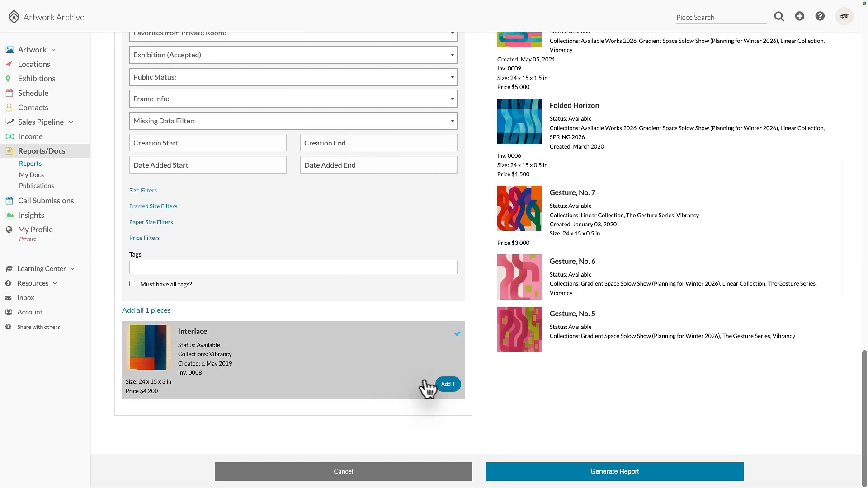
{"action": "left_click", "coordinate": [447, 384]}
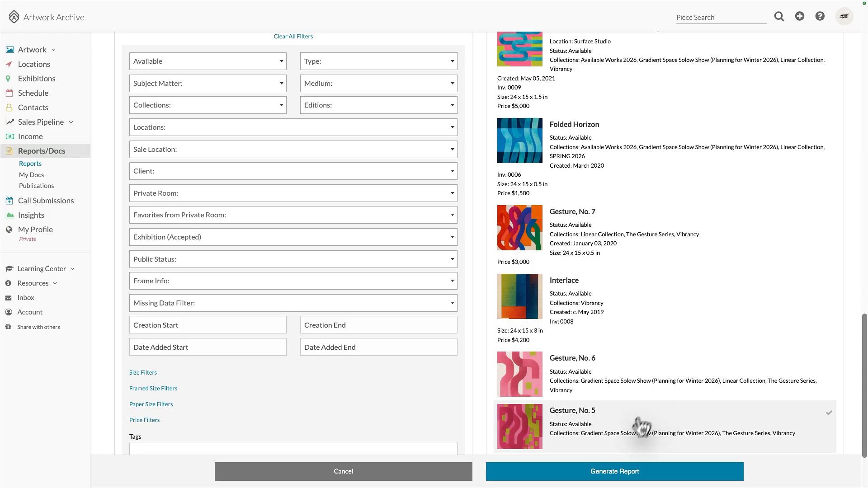
Generate the inventory report and view the pages of the finished "My First Inventory Report".
{"action": "left_click", "coordinate": [608, 472]}
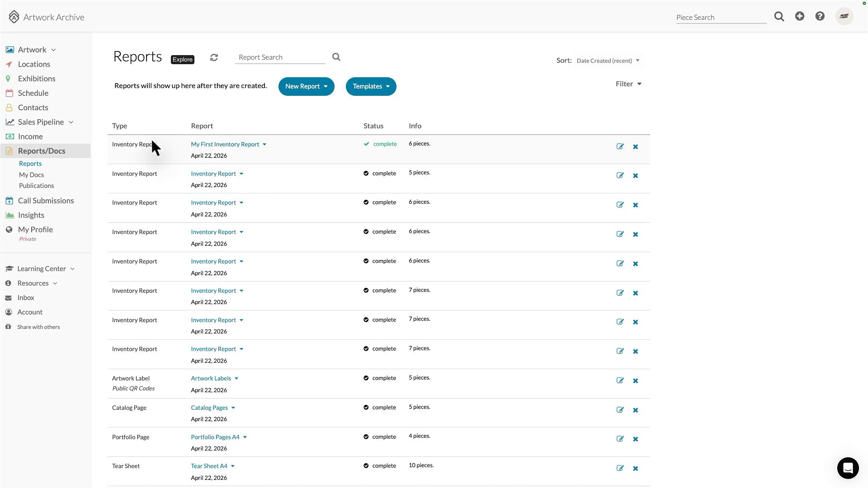
{"action": "left_click", "coordinate": [242, 145]}
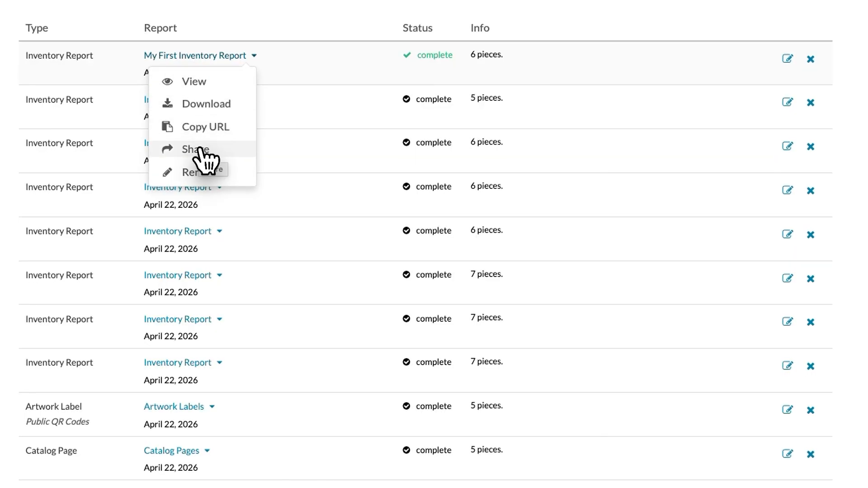
{"action": "left_click", "coordinate": [198, 84]}
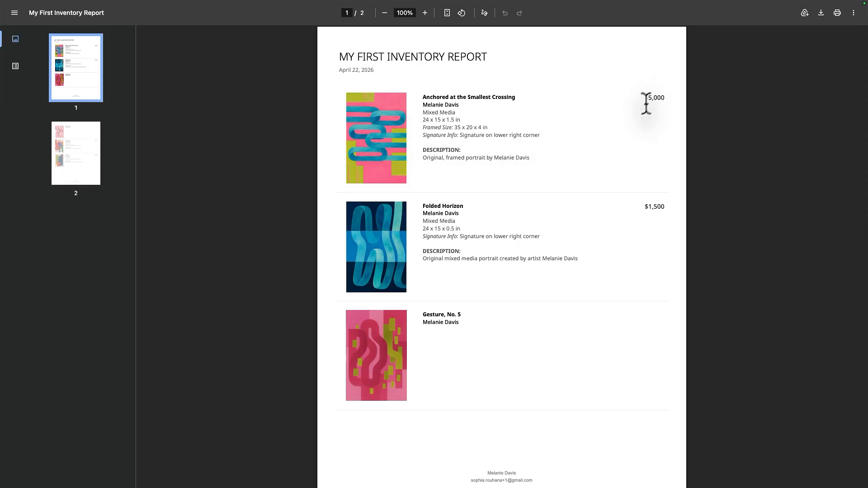
{"action": "scroll", "coordinate": [624, 163], "scroll_direction": "down", "scroll_amount": 6}
{"action": "scroll", "coordinate": [624, 164], "scroll_direction": "down", "scroll_amount": 1}
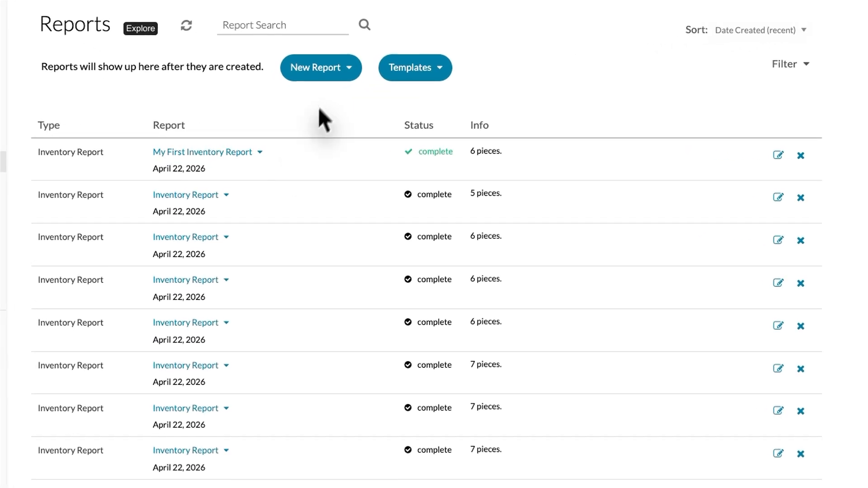
Start a new inventory report and name it "Customized Inventory Report".
{"action": "left_click", "coordinate": [322, 72]}
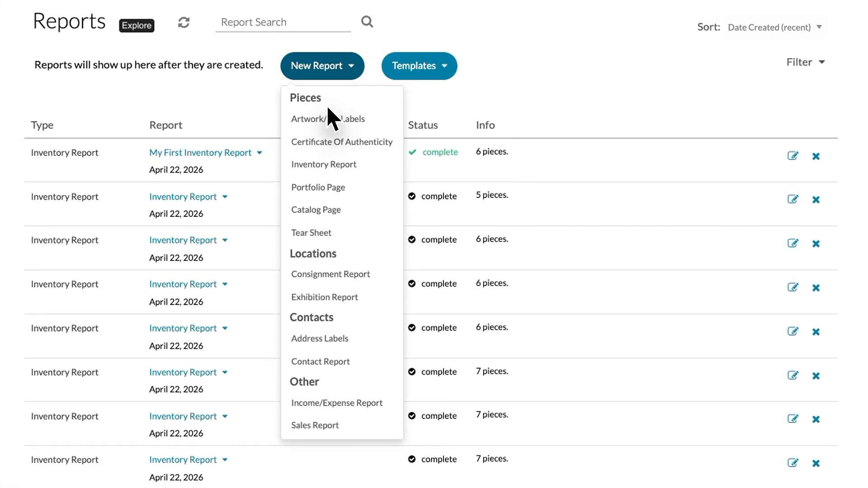
{"action": "left_click", "coordinate": [322, 164]}
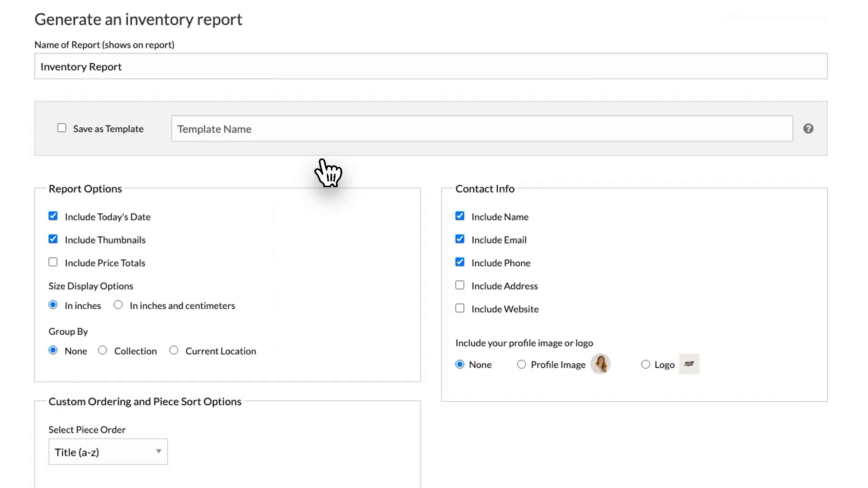
{"action": "left_click", "coordinate": [37, 64]}
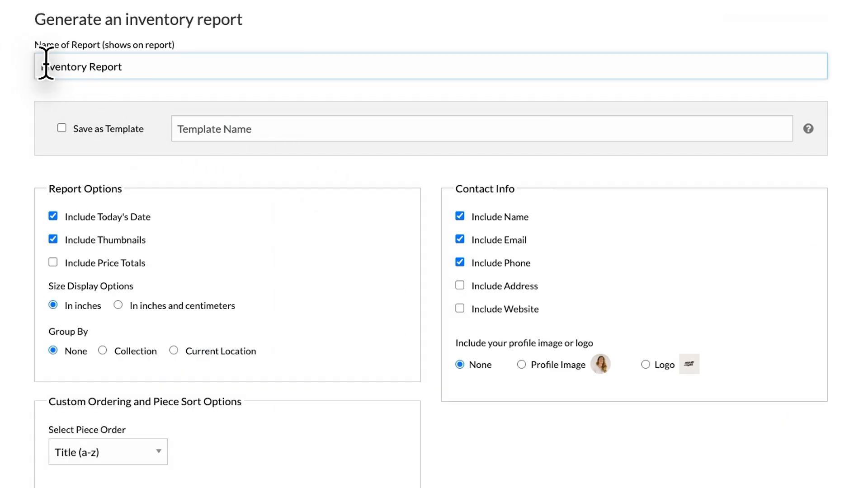
{"action": "type", "text": "Customized"}
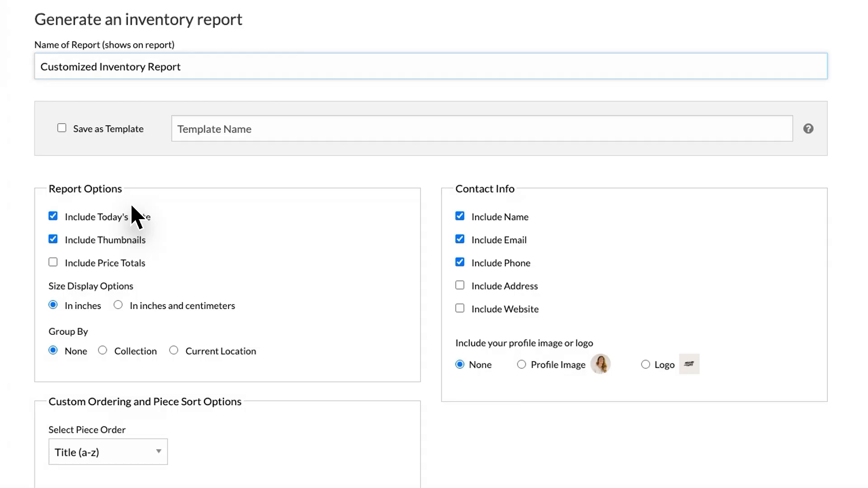
Set the report to be saved as a template named "Inventory with prices".
{"action": "left_click", "coordinate": [65, 129]}
{"action": "left_click", "coordinate": [63, 129]}
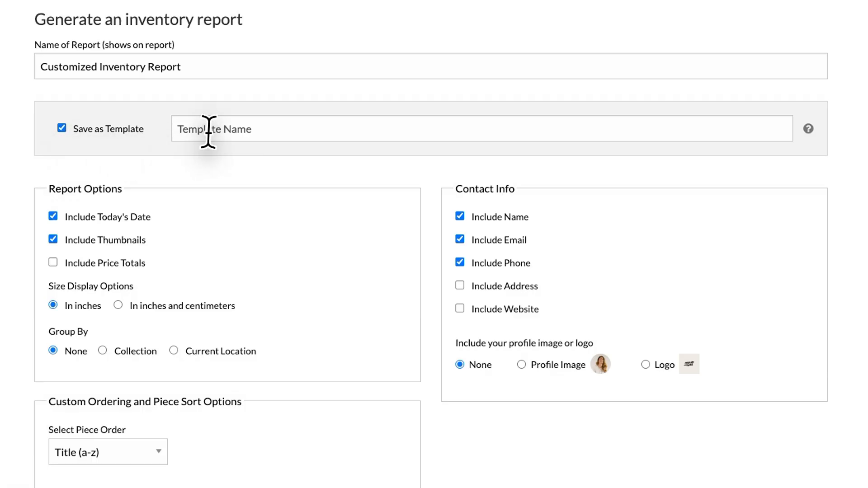
{"action": "left_click", "coordinate": [228, 130]}
{"action": "type", "text": "Inventory"}
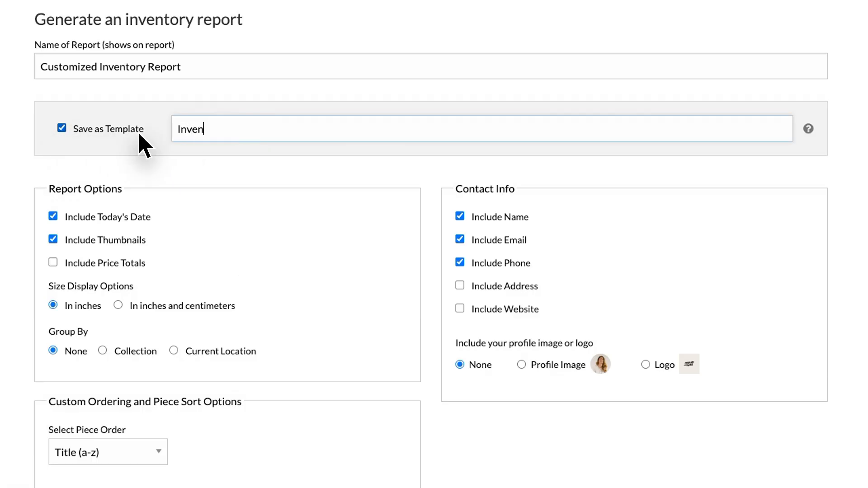
{"action": "type", "text": " with prices"}
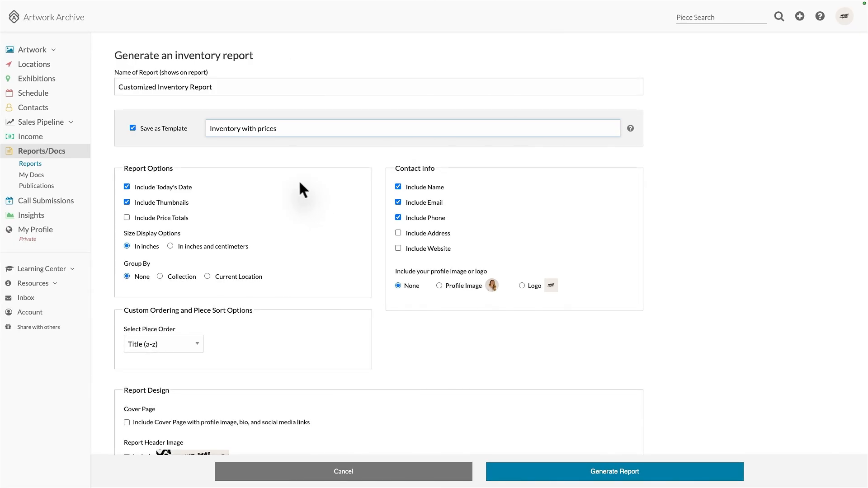
Include the logo in the report's contact info and set the piece order to Custom Order.
{"action": "scroll", "coordinate": [312, 212], "scroll_direction": "down", "scroll_amount": 3}
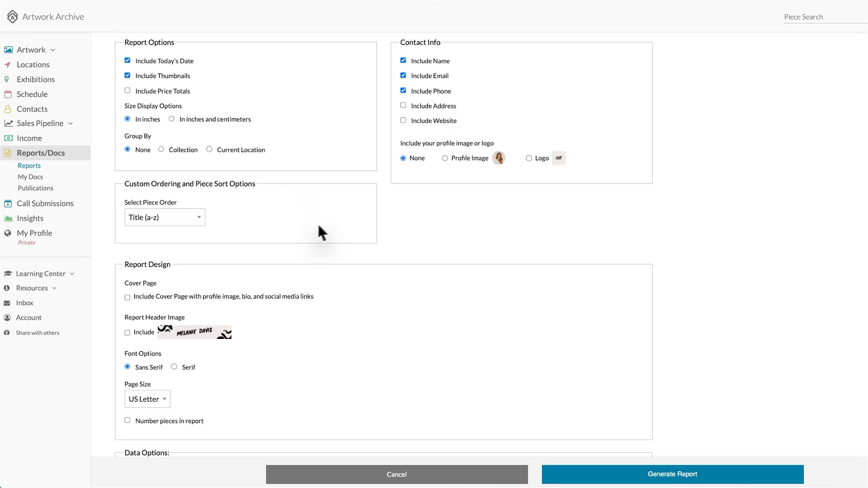
{"action": "left_click", "coordinate": [529, 158]}
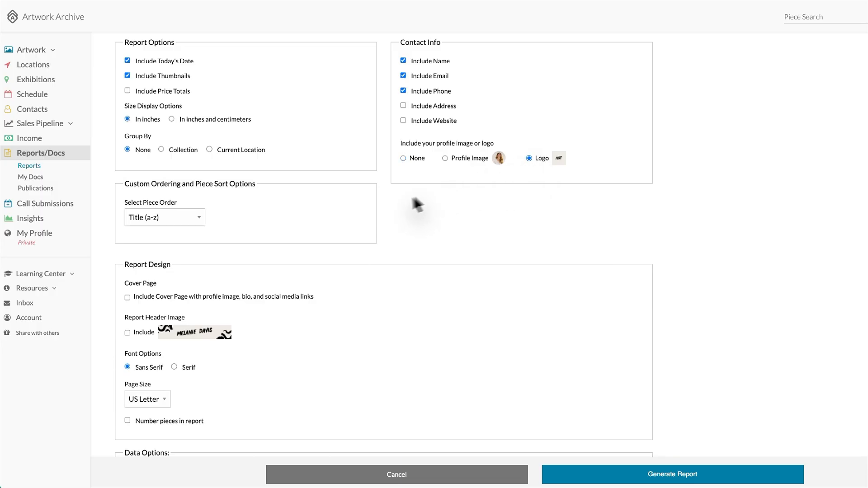
{"action": "left_click", "coordinate": [199, 218]}
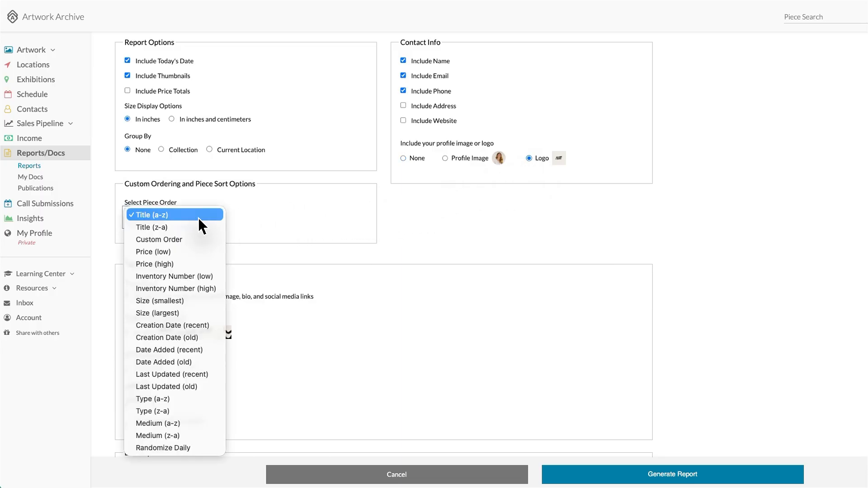
{"action": "left_click", "coordinate": [189, 240]}
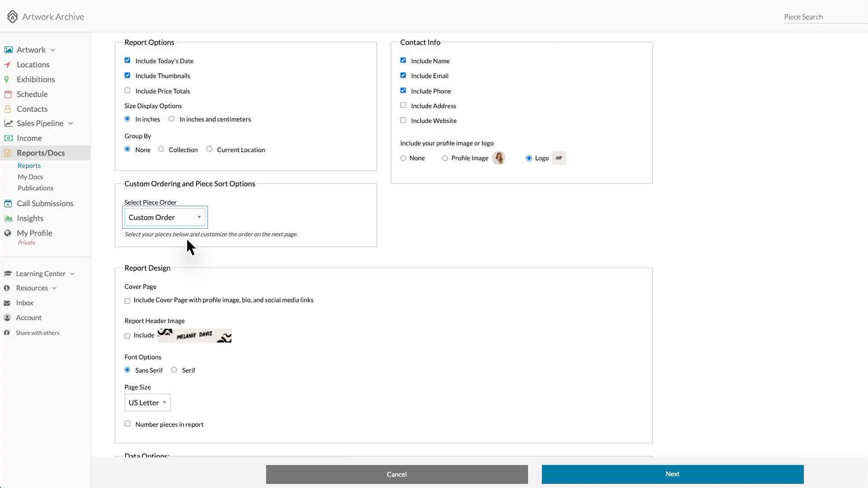
Set the report design to number the pieces, include the cover page and header image, and use the Serif font.
{"action": "scroll", "coordinate": [202, 256], "scroll_direction": "down", "scroll_amount": 1}
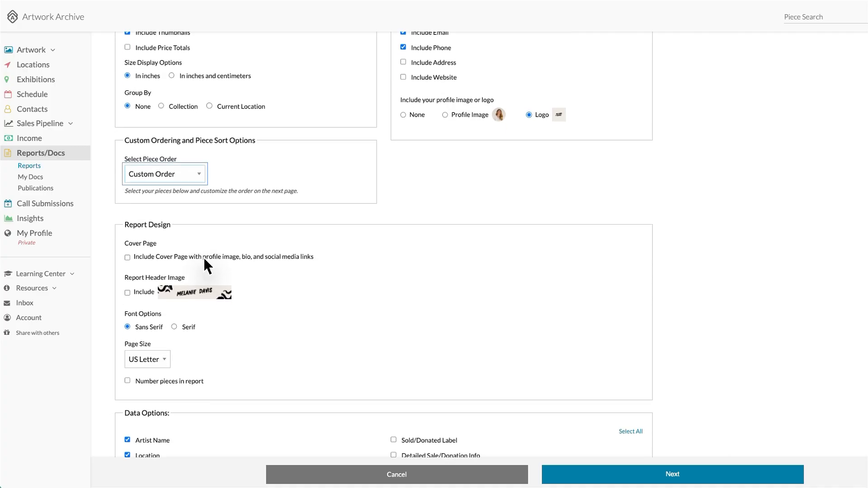
{"action": "left_click", "coordinate": [128, 380]}
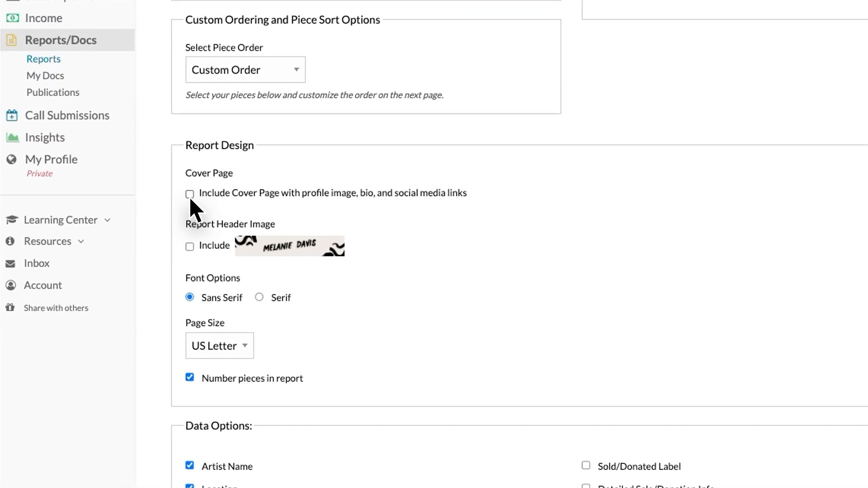
{"action": "left_click", "coordinate": [190, 195]}
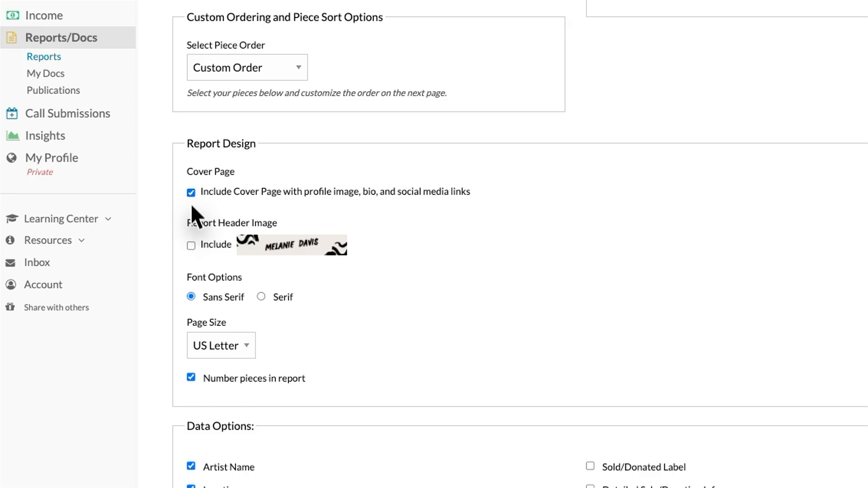
{"action": "left_click", "coordinate": [190, 245]}
{"action": "left_click", "coordinate": [262, 297]}
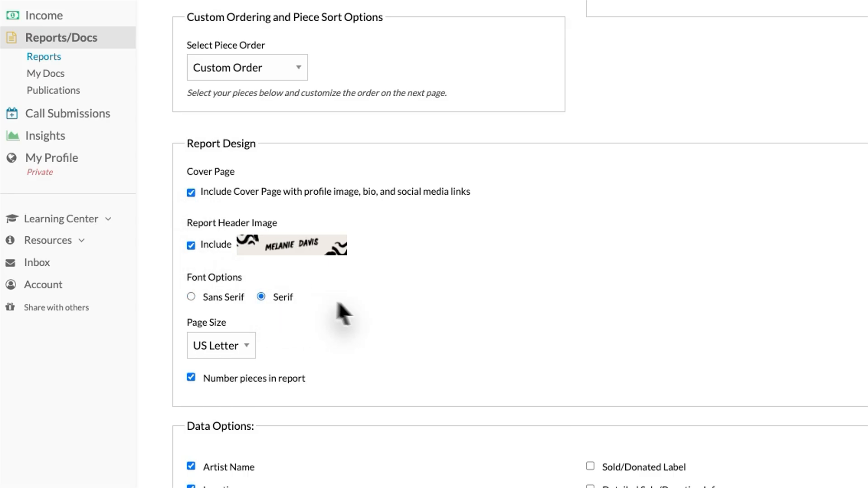
Add Description to the report's data and include the URLs for the primary and additional original image files.
{"action": "scroll", "coordinate": [378, 316], "scroll_direction": "down", "scroll_amount": 8}
{"action": "scroll", "coordinate": [378, 320], "scroll_direction": "down", "scroll_amount": 1}
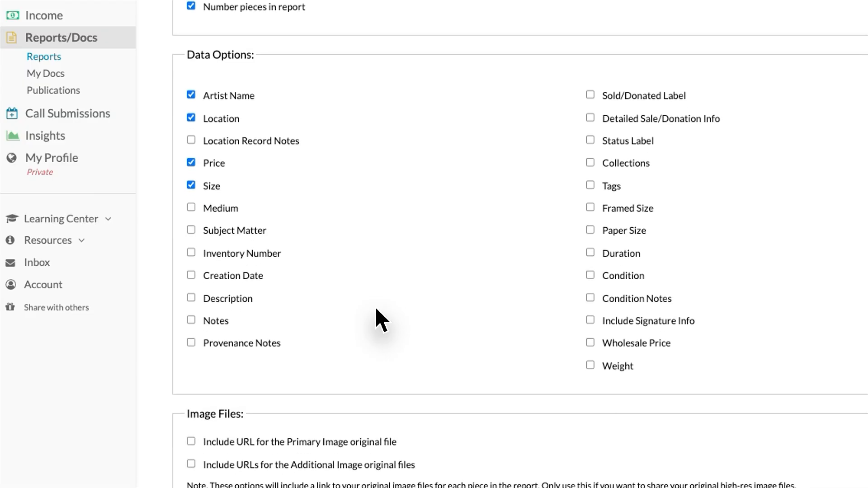
{"action": "left_click", "coordinate": [191, 297]}
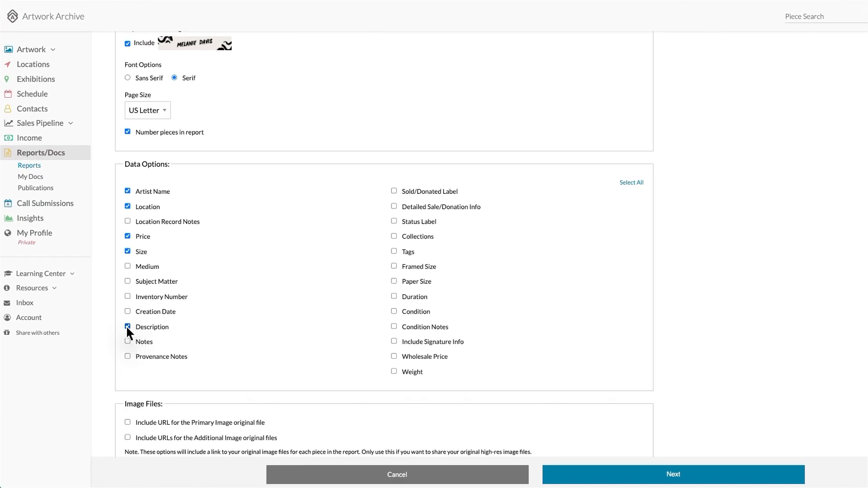
{"action": "left_click", "coordinate": [128, 207]}
{"action": "scroll", "coordinate": [310, 288], "scroll_direction": "down", "scroll_amount": 5}
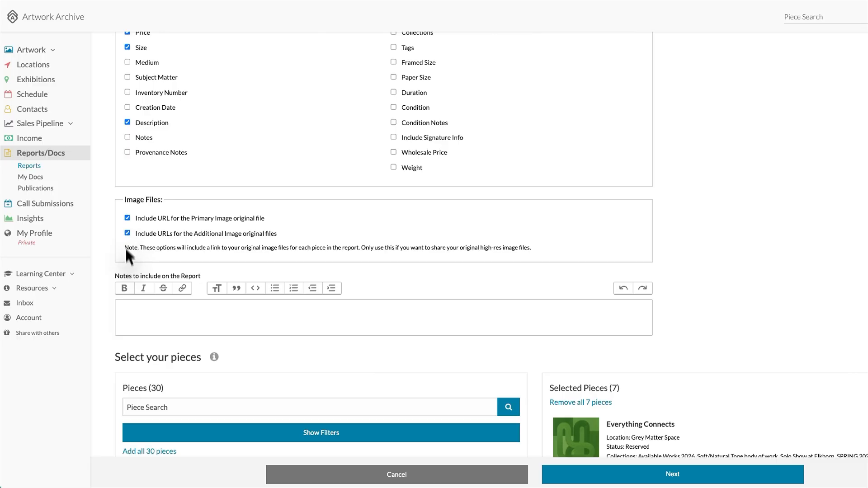
{"action": "left_click", "coordinate": [128, 316]}
Add "Nothing Holds, Everything Bends" to the selected pieces and continue to customizing the artwork order.
{"action": "scroll", "coordinate": [168, 321], "scroll_direction": "down", "scroll_amount": 7}
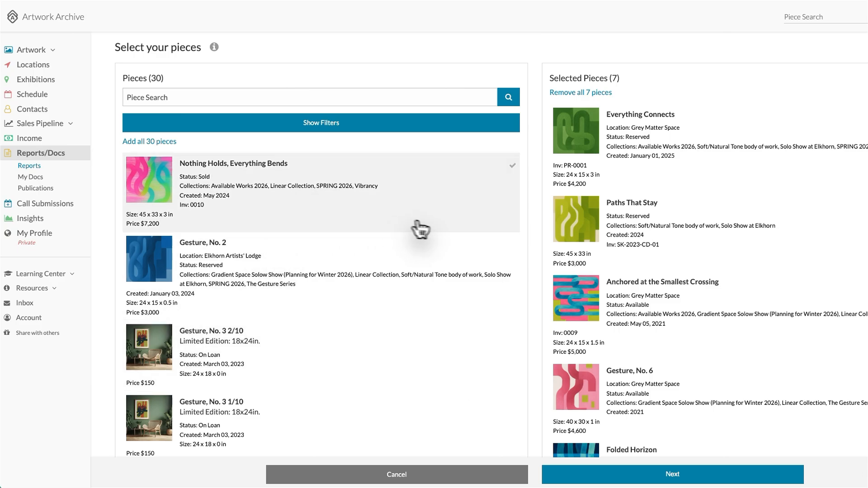
{"action": "left_click", "coordinate": [498, 216]}
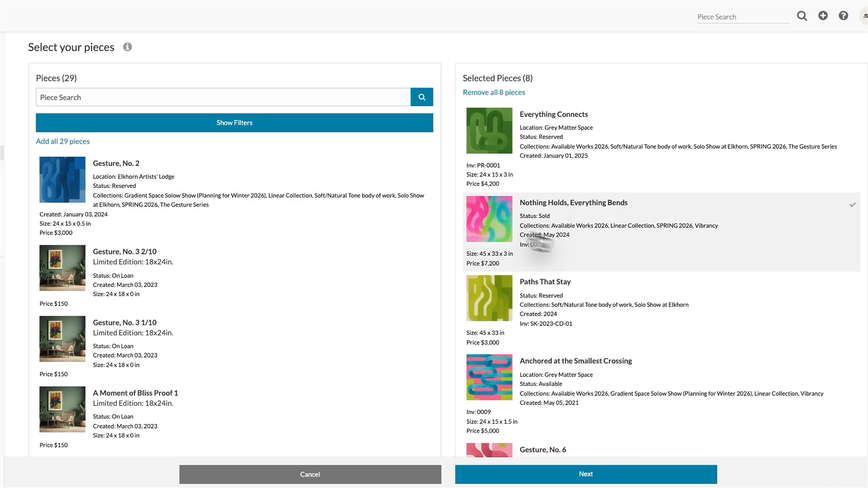
{"action": "scroll", "coordinate": [730, 269], "scroll_direction": "down", "scroll_amount": 4}
{"action": "scroll", "coordinate": [622, 270], "scroll_direction": "down", "scroll_amount": 1}
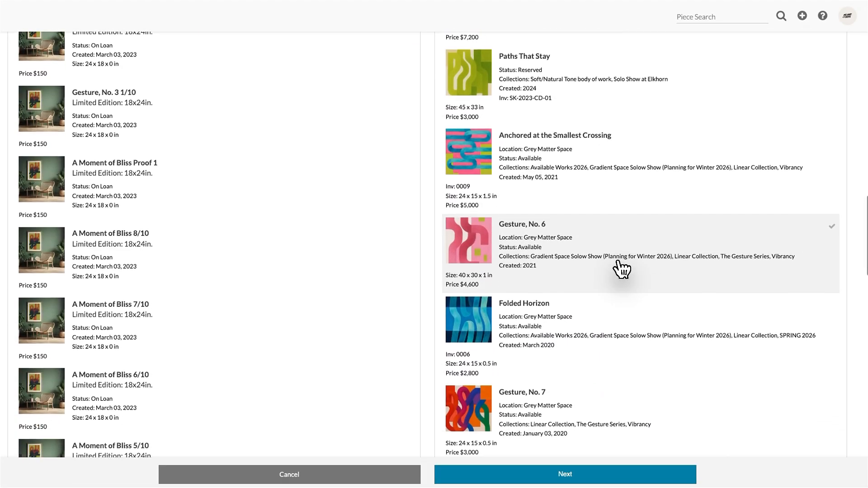
{"action": "left_click", "coordinate": [548, 479]}
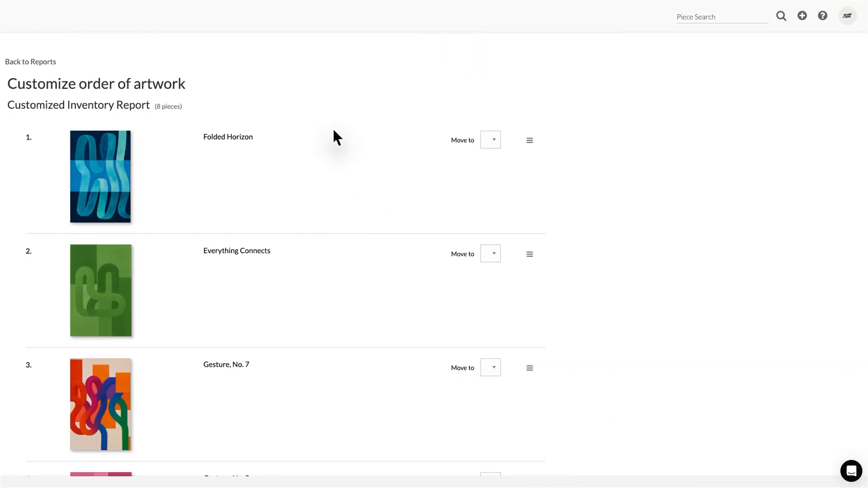
Move "Folded Horizon" to position 2 in the custom artwork order and generate the report.
{"action": "left_click", "coordinate": [490, 141]}
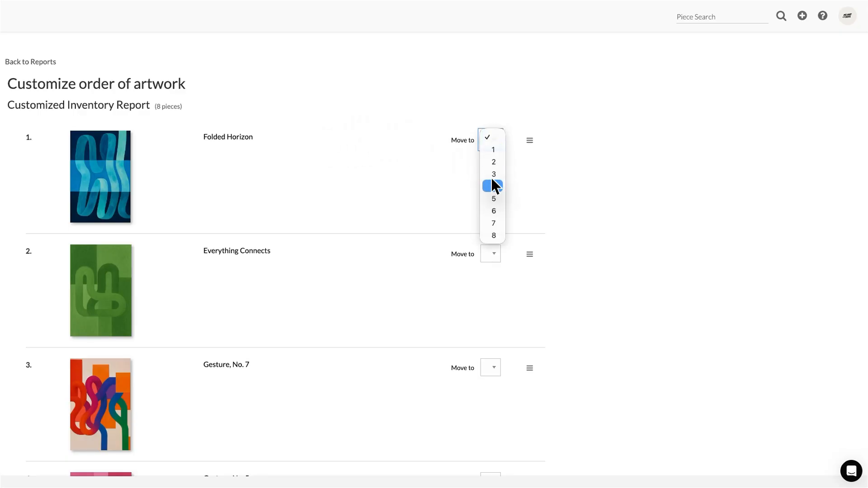
{"action": "left_click", "coordinate": [492, 163]}
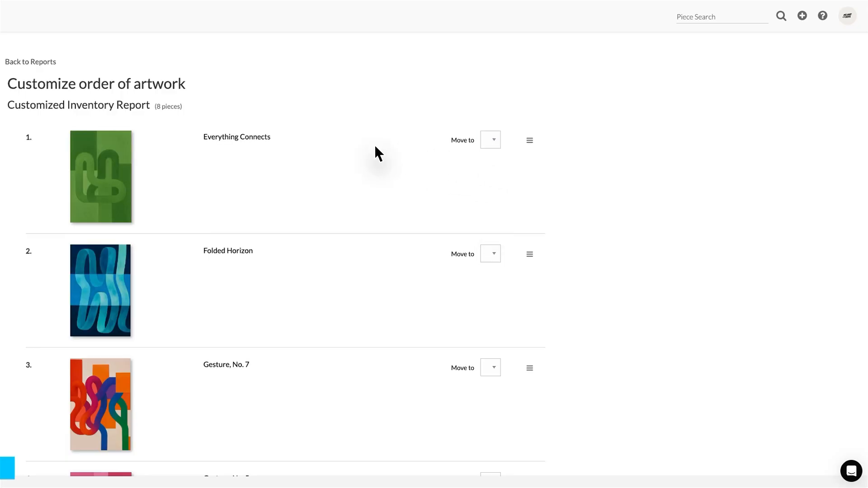
{"action": "left_click_drag", "start_coordinate": [529, 142], "coordinate": [520, 268]}
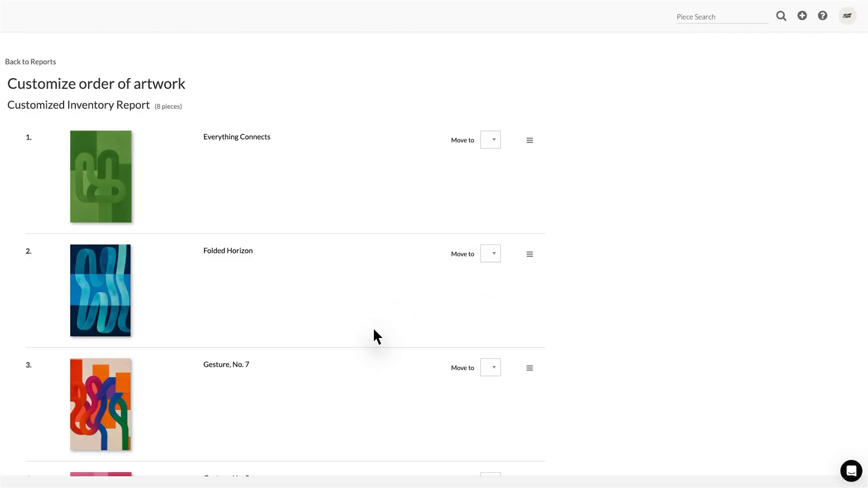
{"action": "scroll", "coordinate": [374, 330], "scroll_direction": "down", "scroll_amount": 15}
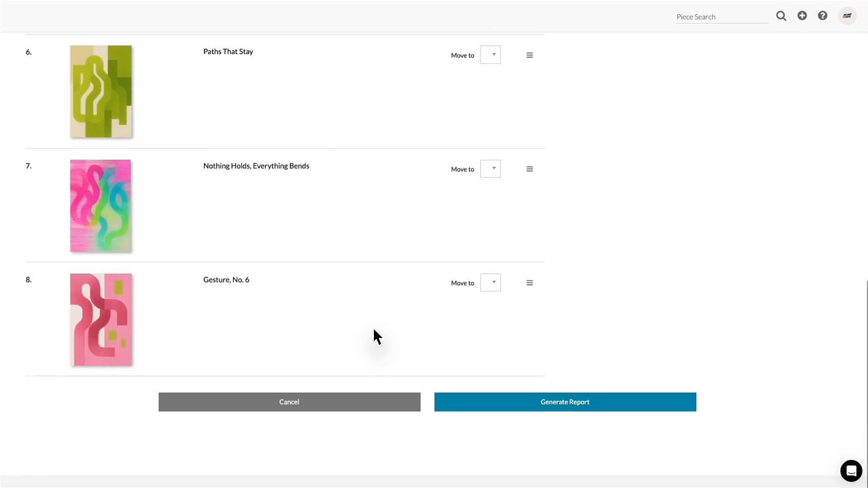
{"action": "left_click", "coordinate": [559, 401]}
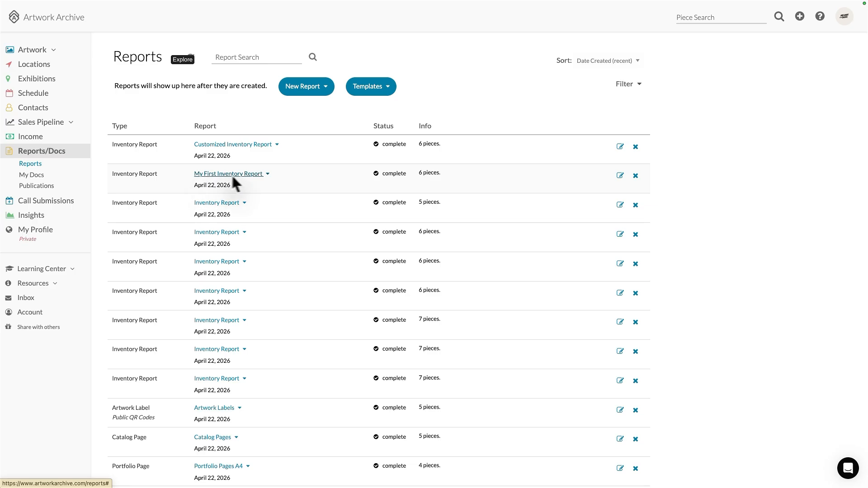
Open "My First Inventory Report" for editing and exclude Price from its data options.
{"action": "left_click", "coordinate": [620, 176]}
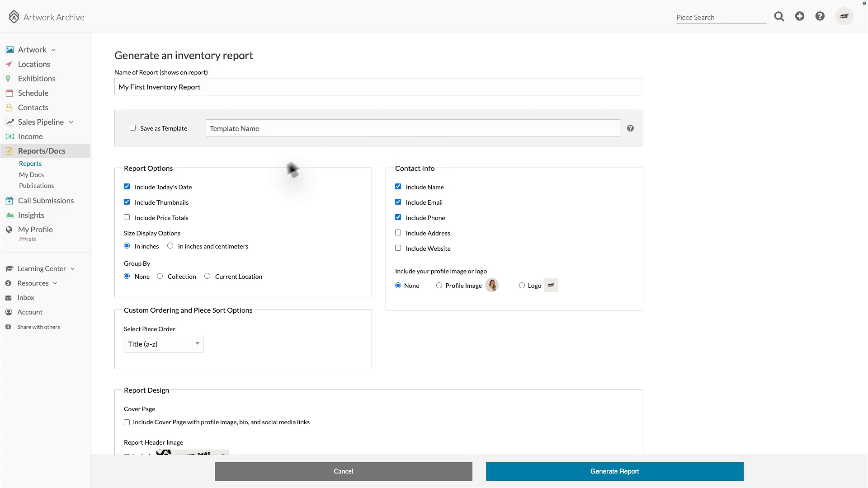
{"action": "scroll", "coordinate": [280, 238], "scroll_direction": "down", "scroll_amount": 2}
{"action": "scroll", "coordinate": [281, 241], "scroll_direction": "down", "scroll_amount": 10}
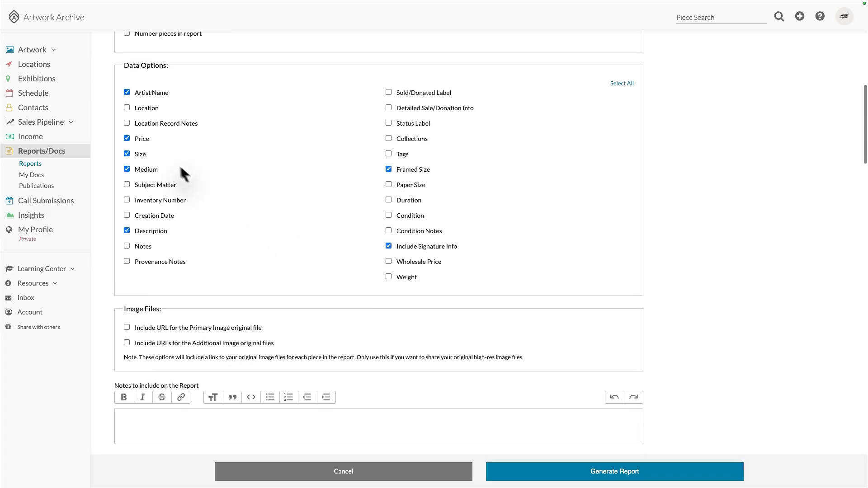
{"action": "left_click", "coordinate": [127, 138]}
Add "Nothing Holds, Everything Bends" to the report's selected pieces and generate the edited report.
{"action": "scroll", "coordinate": [309, 238], "scroll_direction": "down", "scroll_amount": 10}
{"action": "scroll", "coordinate": [309, 237], "scroll_direction": "down", "scroll_amount": 3}
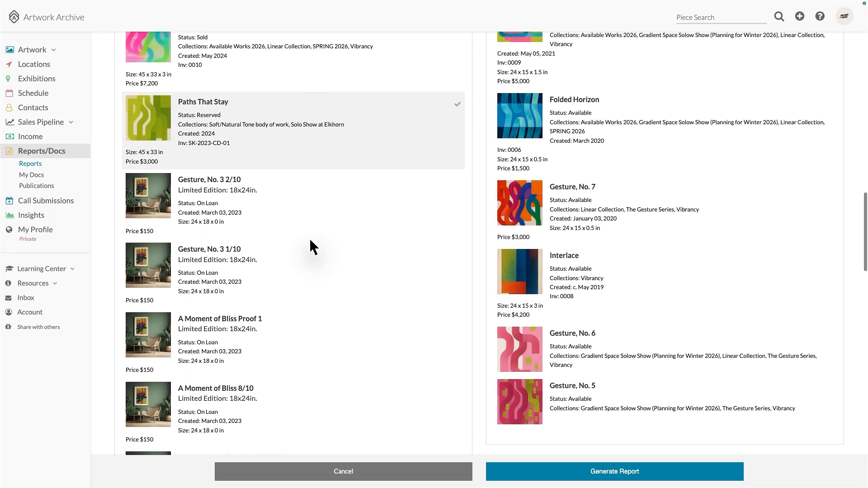
{"action": "scroll", "coordinate": [310, 235], "scroll_direction": "up", "scroll_amount": 4}
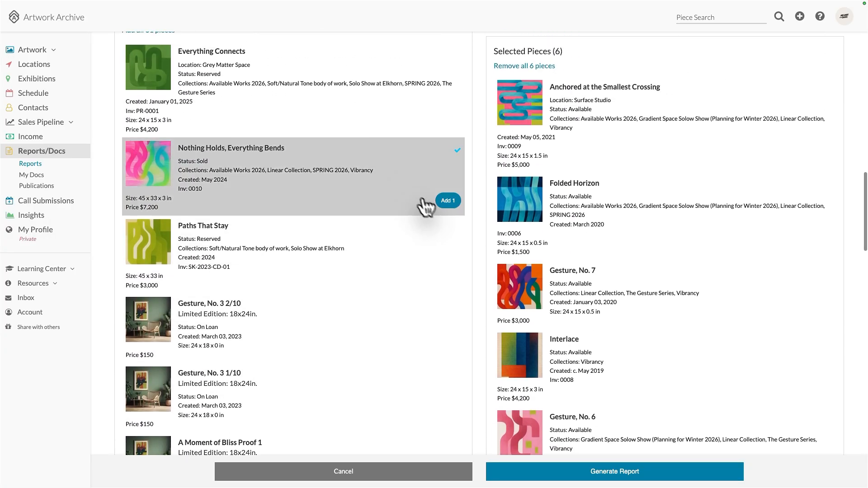
{"action": "left_click", "coordinate": [449, 202]}
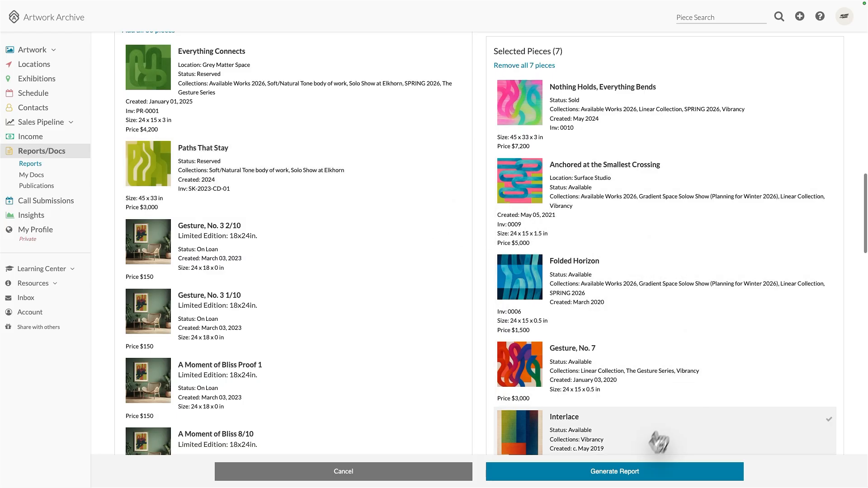
{"action": "left_click", "coordinate": [610, 473]}
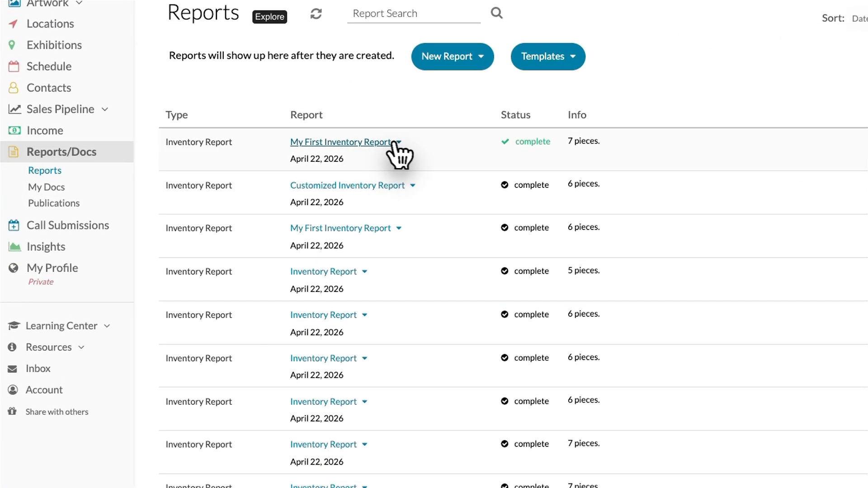
Copy the URL of the newest "My First Inventory Report" in the reports list.
{"action": "left_click", "coordinate": [397, 142]}
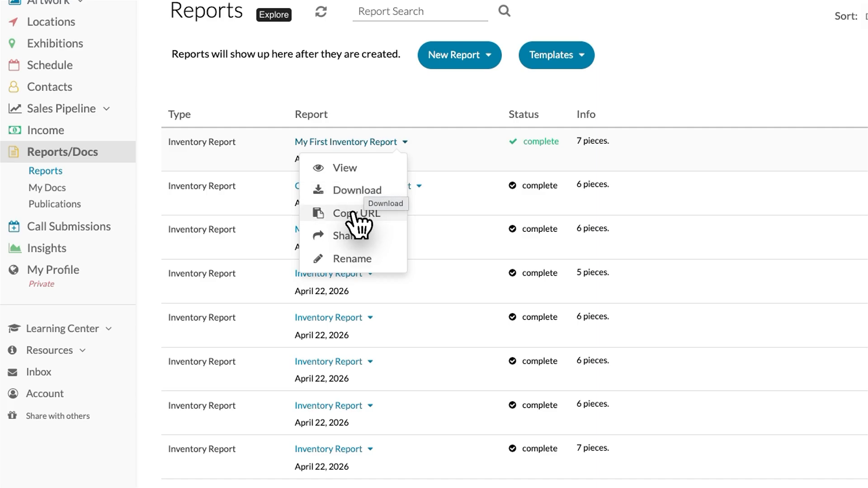
{"action": "left_click", "coordinate": [361, 213]}
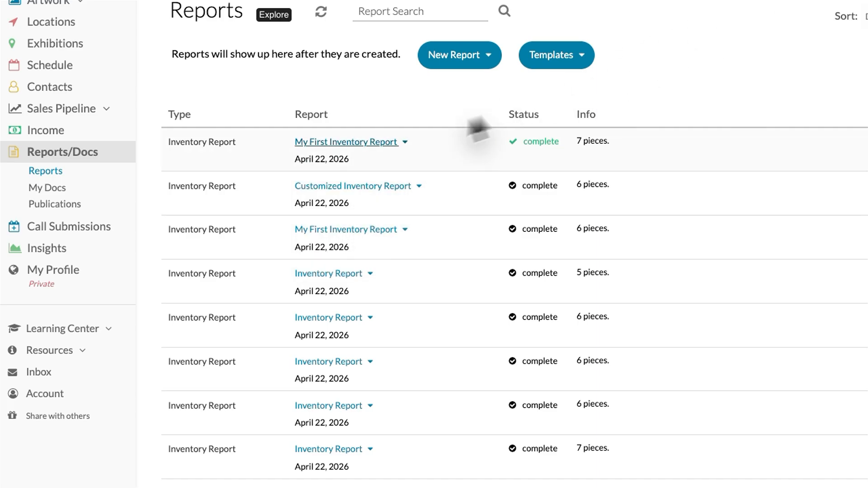
Open sharing for the newest "My First Inventory Report" and select the Grey Matter Space curator as the recipient contact.
{"action": "left_click", "coordinate": [404, 142]}
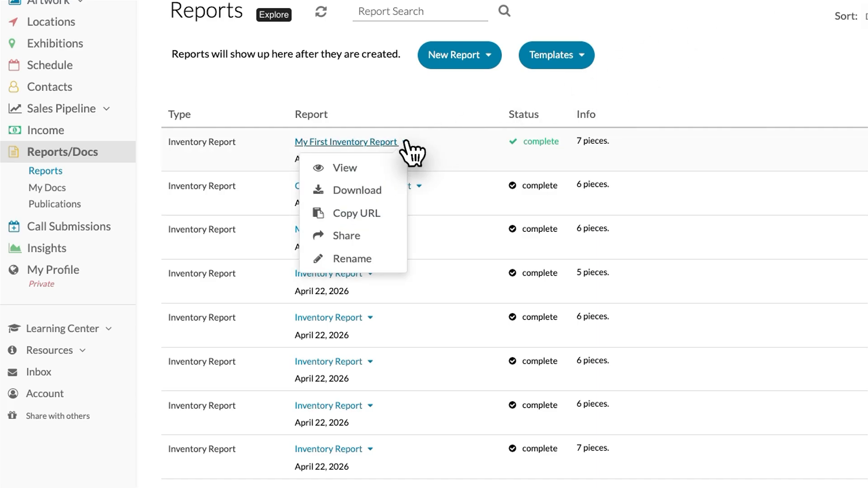
{"action": "left_click", "coordinate": [364, 233]}
{"action": "left_click", "coordinate": [581, 165]}
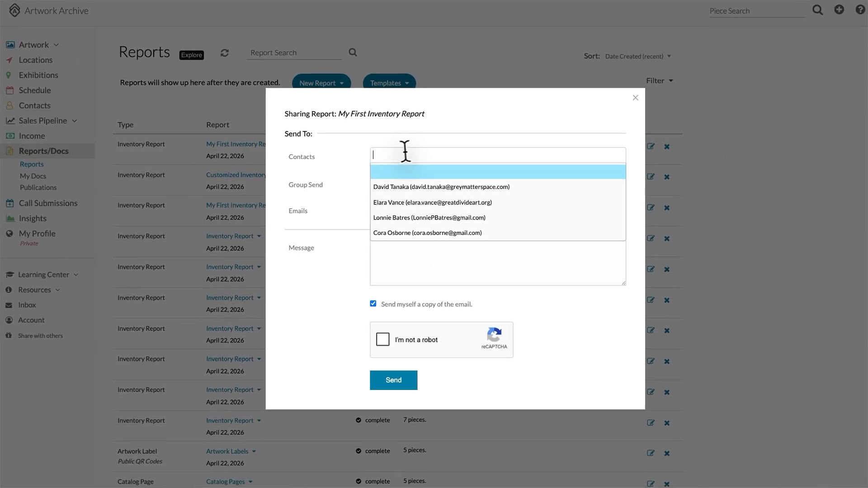
{"action": "left_click", "coordinate": [550, 195]}
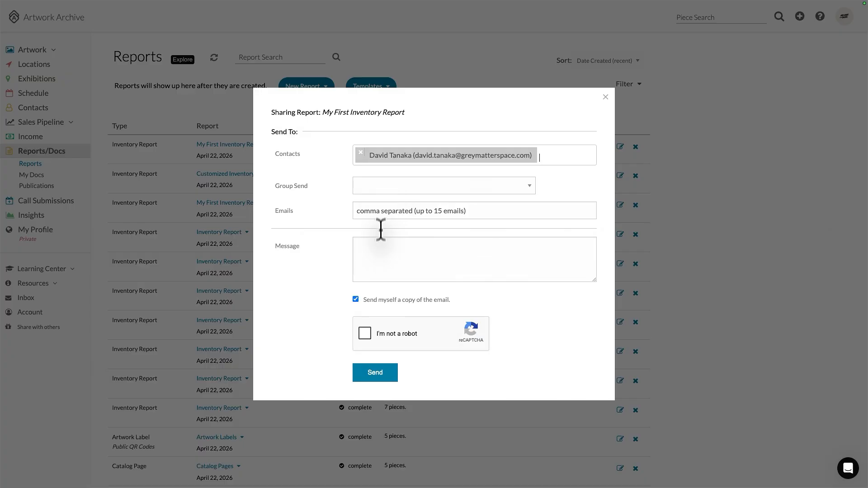
Check the shared items on the Grey Matter Space curator's contact page, and all shares logged for the newest "My First Inventory Report".
{"action": "left_click", "coordinate": [33, 107]}
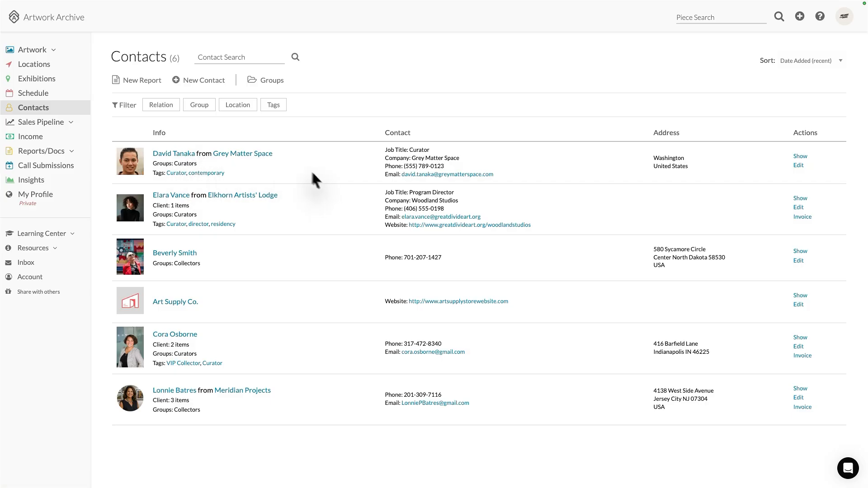
{"action": "left_click", "coordinate": [178, 160]}
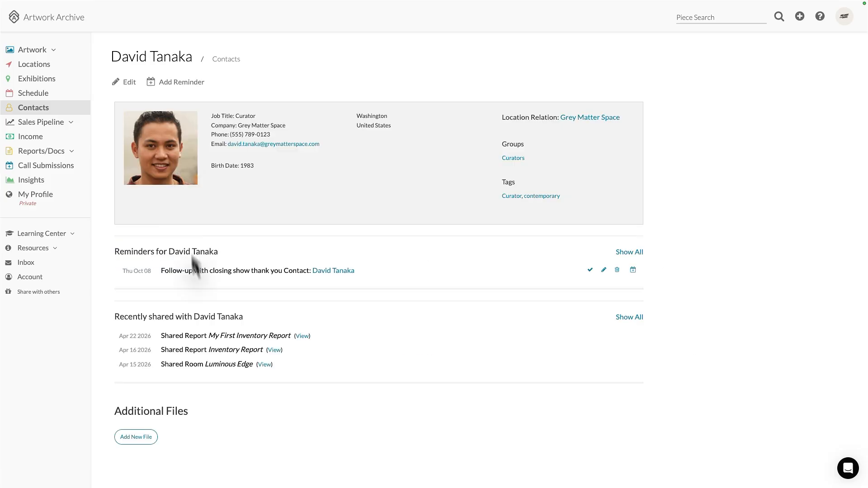
{"action": "left_click_drag", "start_coordinate": [317, 335], "coordinate": [173, 336]}
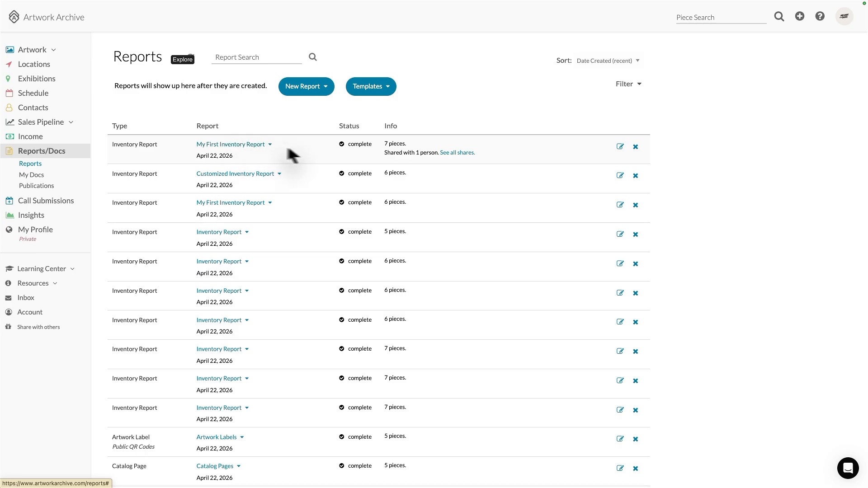
{"action": "left_click", "coordinate": [450, 153]}
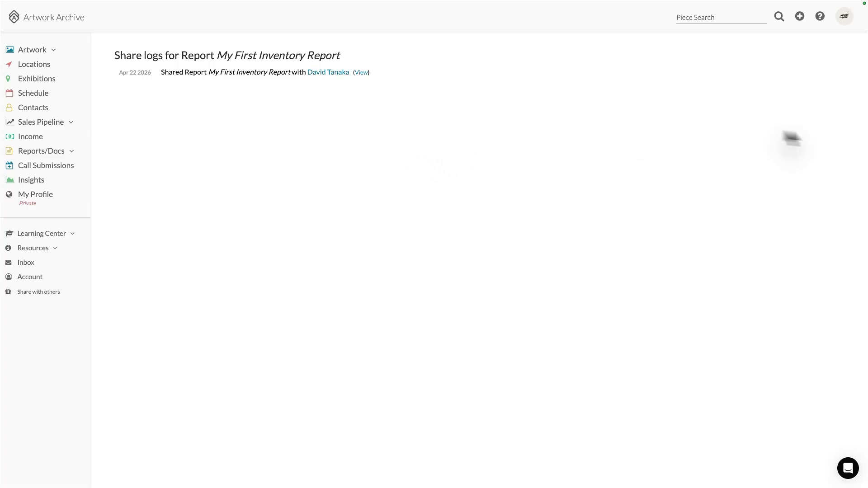
{"action": "key", "text": "alt+Left"}
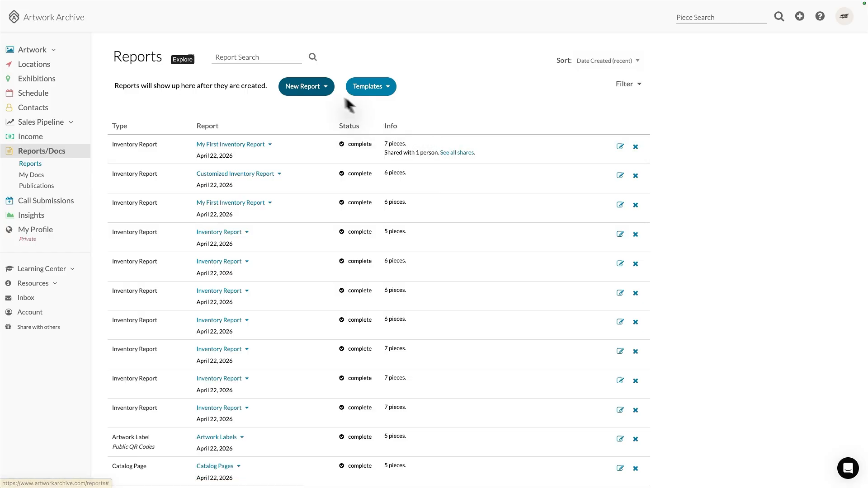
Examine the available new report types for pieces, locations, contacts and other records.
{"action": "left_click", "coordinate": [322, 86]}
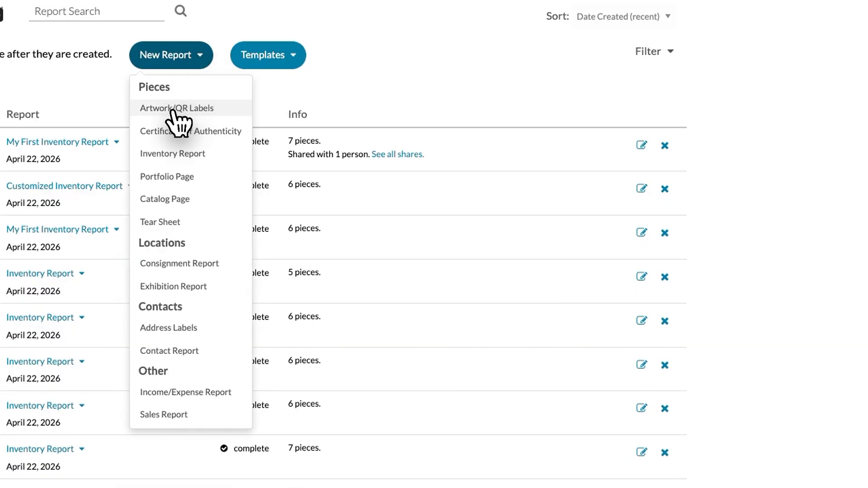
{"action": "mouse_move", "coordinate": [173, 111]}
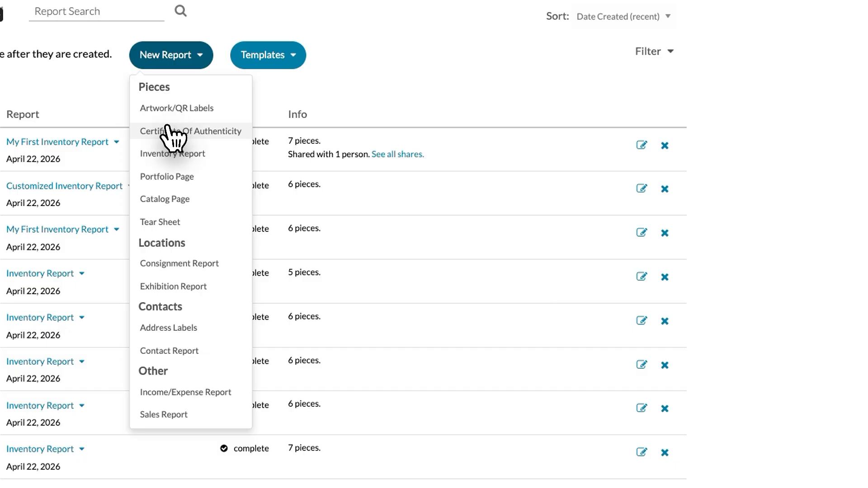
{"action": "mouse_move", "coordinate": [167, 132]}
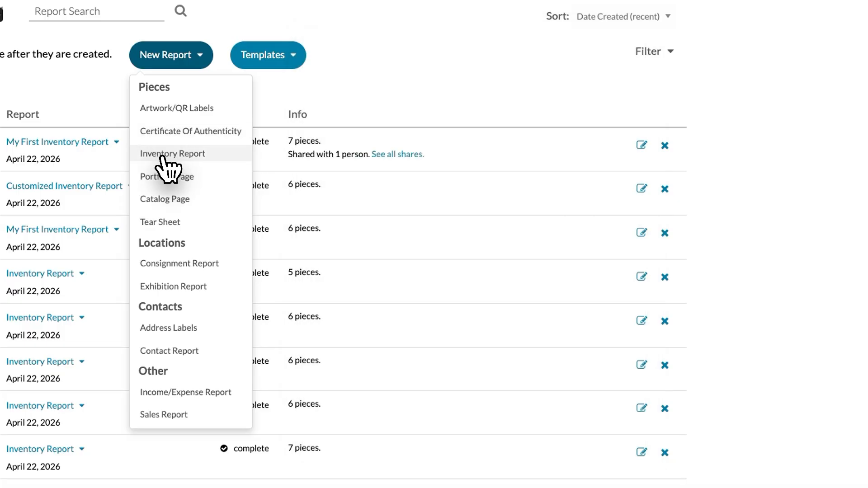
{"action": "mouse_move", "coordinate": [161, 156]}
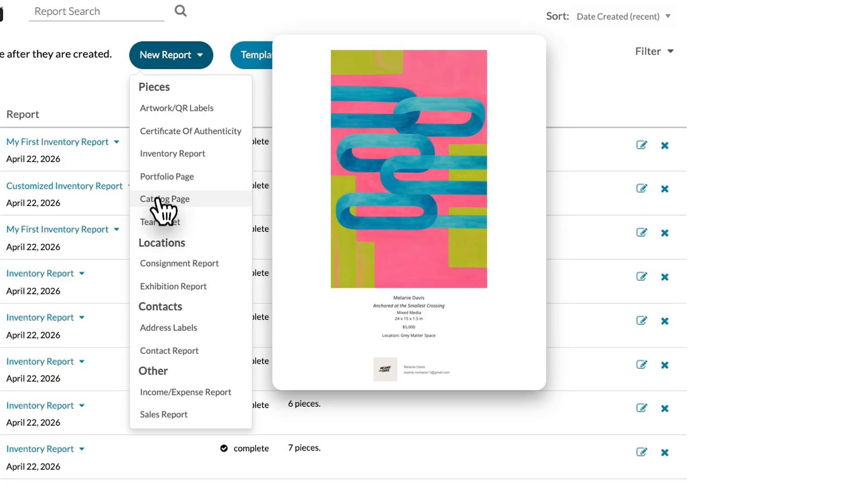
{"action": "mouse_move", "coordinate": [156, 205]}
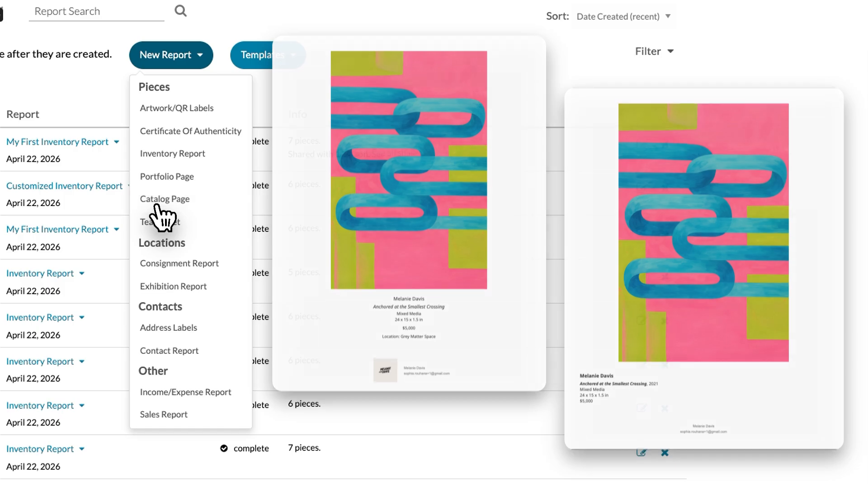
{"action": "mouse_move", "coordinate": [161, 221]}
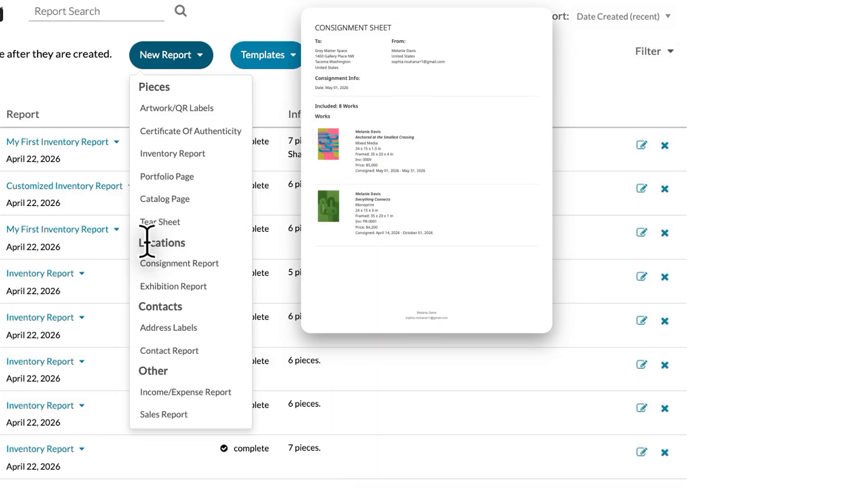
{"action": "mouse_move", "coordinate": [150, 309]}
{"action": "mouse_move", "coordinate": [143, 400]}
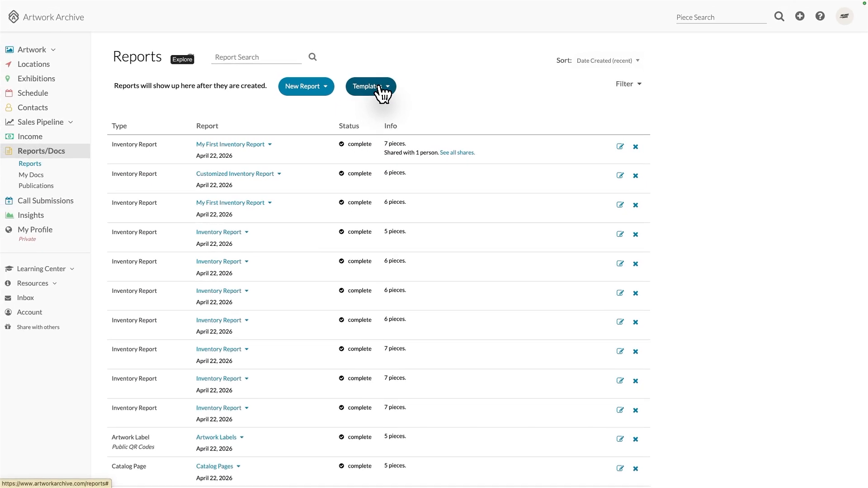
Look at the inventory report settings of the "Collector Preview" template and return to the reports list.
{"action": "left_click", "coordinate": [383, 91]}
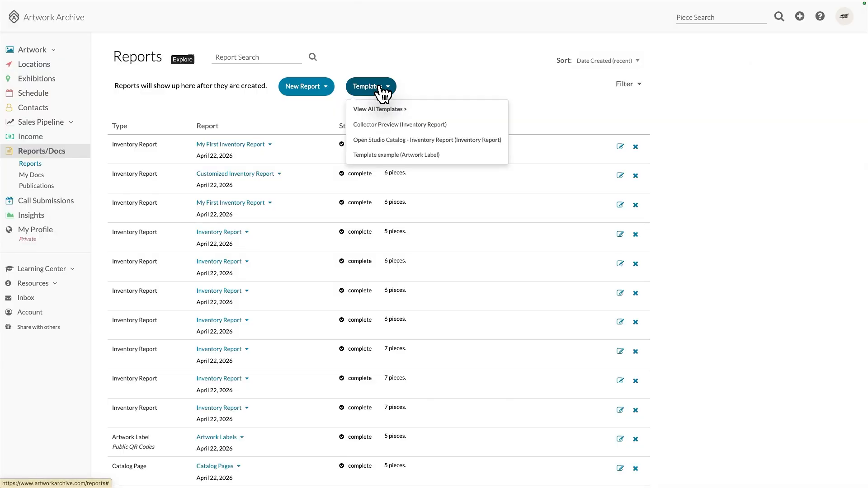
{"action": "left_click", "coordinate": [375, 125]}
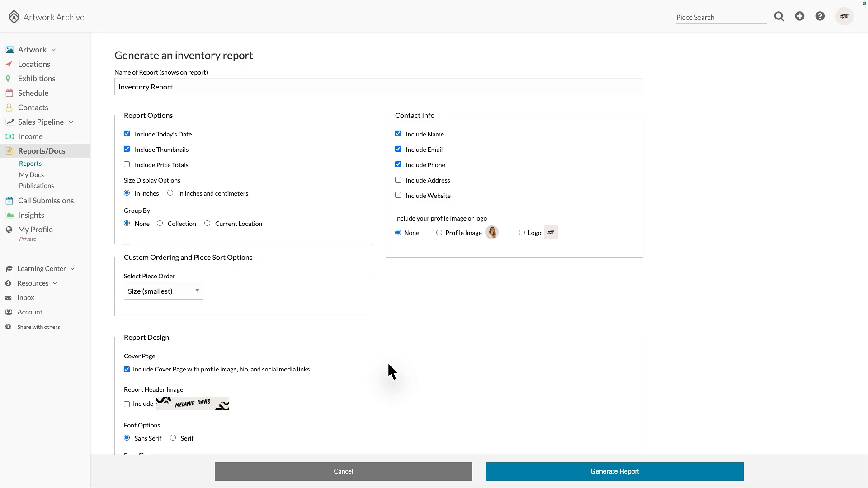
{"action": "left_click", "coordinate": [28, 164]}
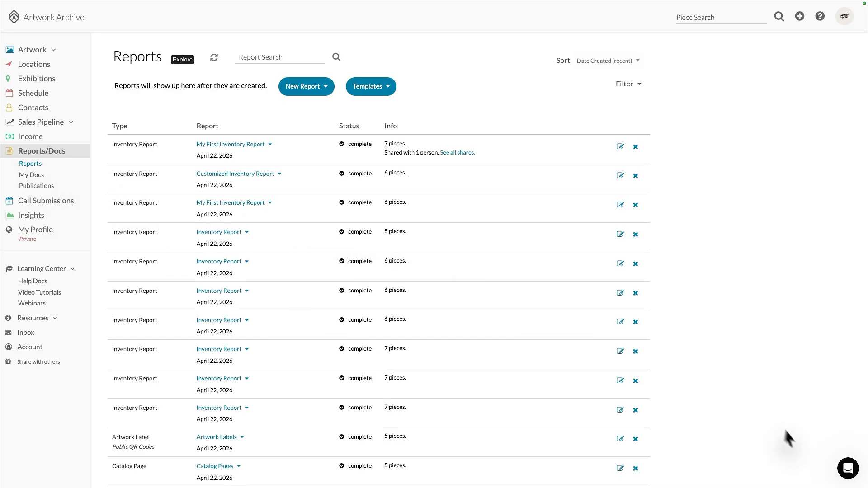
Open the support chat for sending a message or searching for help.
{"action": "left_click", "coordinate": [854, 473]}
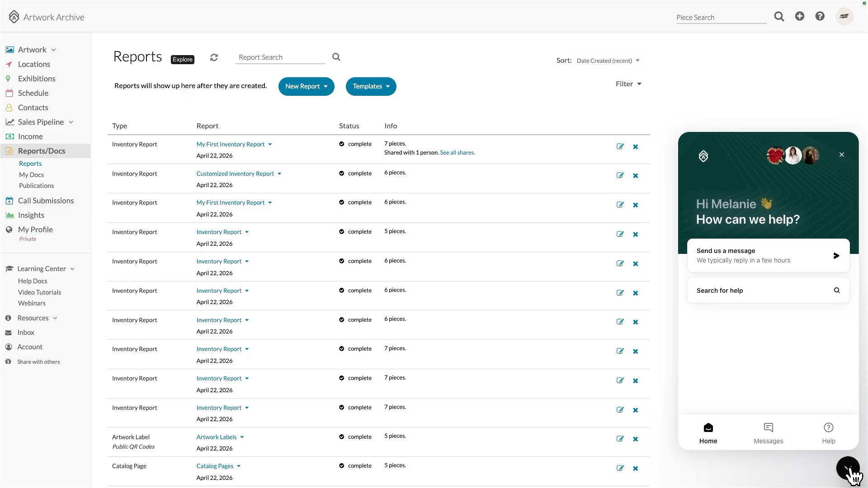